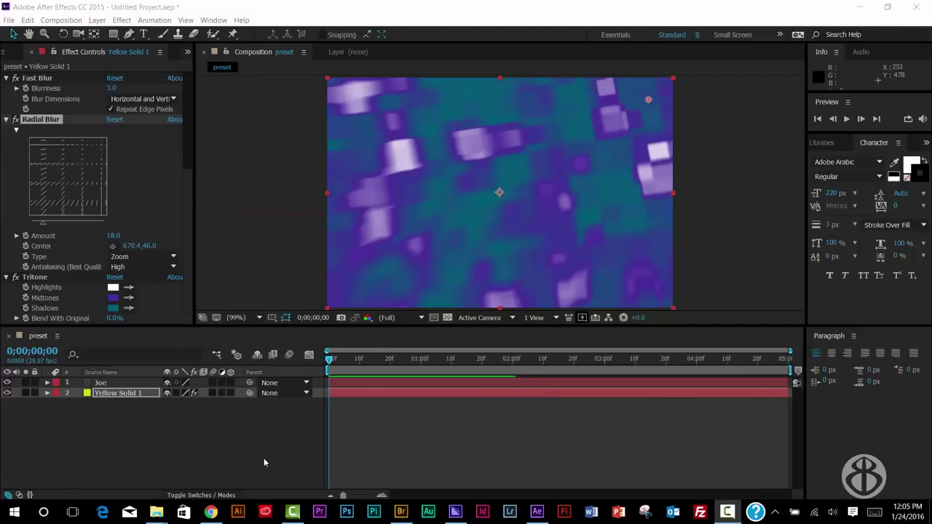
Play and stop a preview of the example Joe title over its blurred purple-teal background.
{"action": "left_click", "coordinate": [330, 368]}
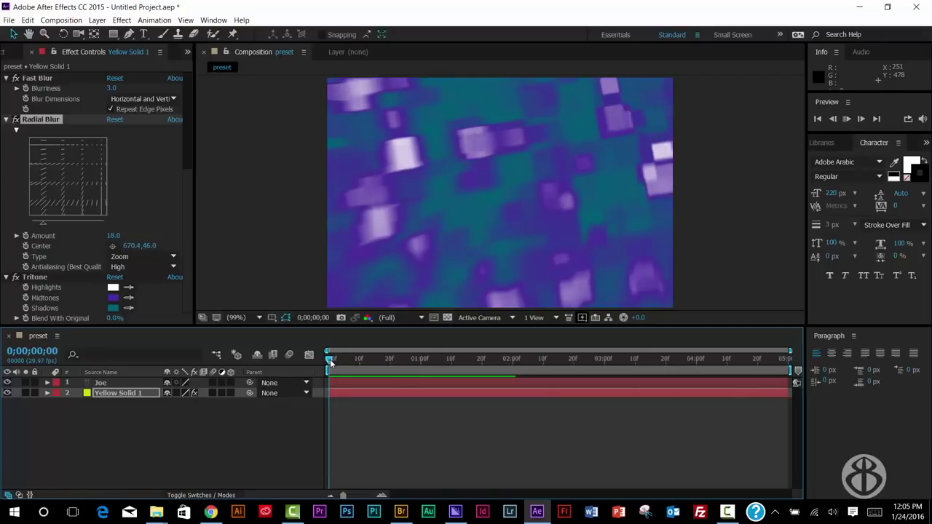
{"action": "key", "text": "space"}
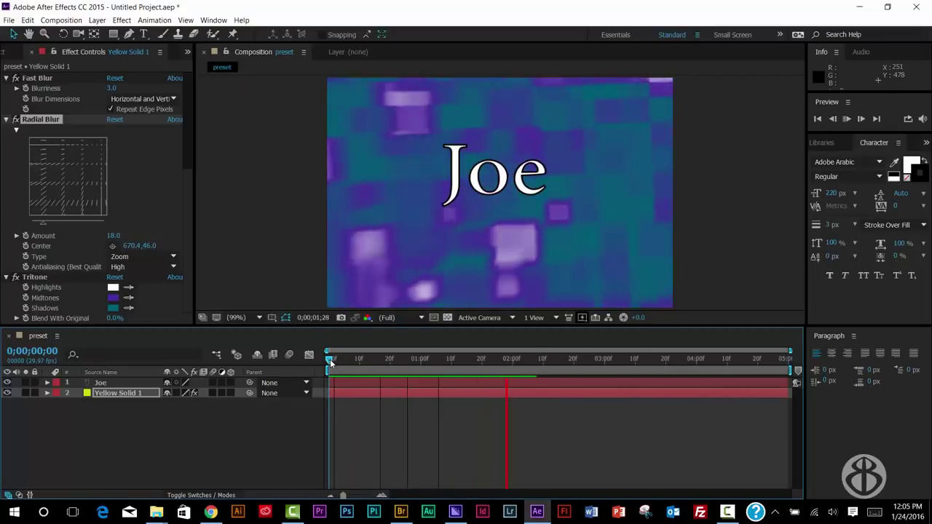
{"action": "key", "text": "space"}
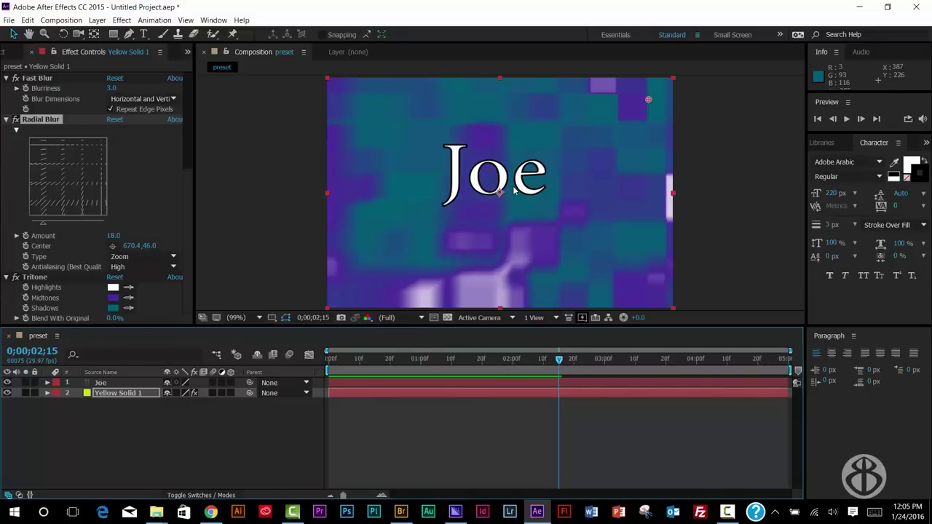
{"action": "left_click", "coordinate": [9, 20]}
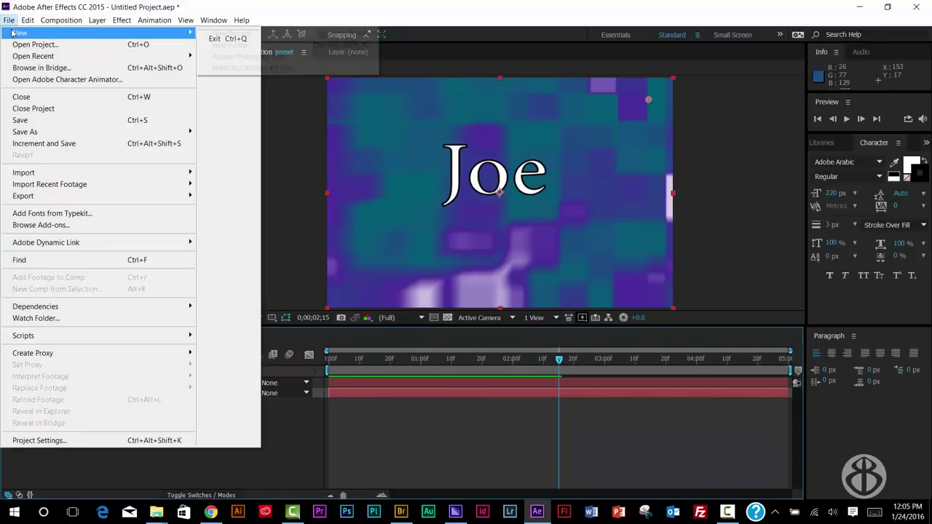
Discard the old project and create a 720×480, 29.97 fps, 5-second composition named 'preset'.
{"action": "left_click", "coordinate": [233, 32]}
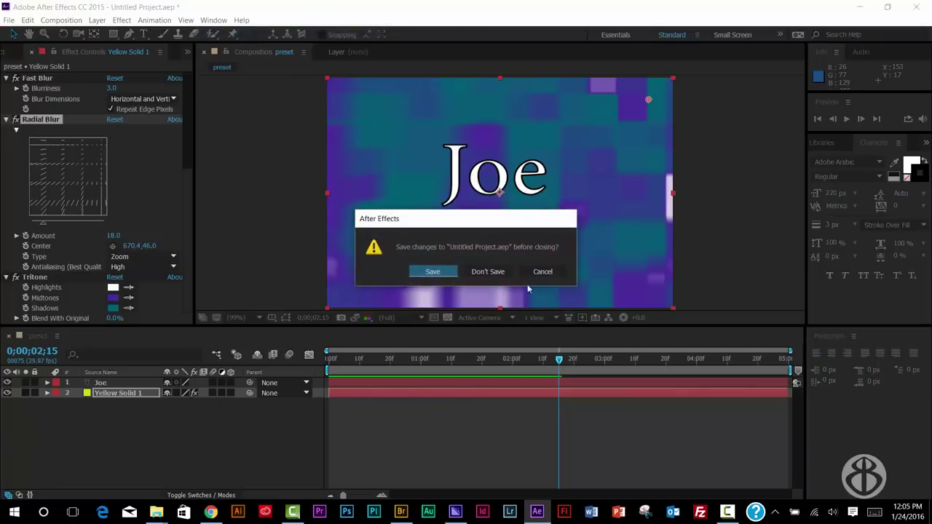
{"action": "left_click", "coordinate": [483, 271]}
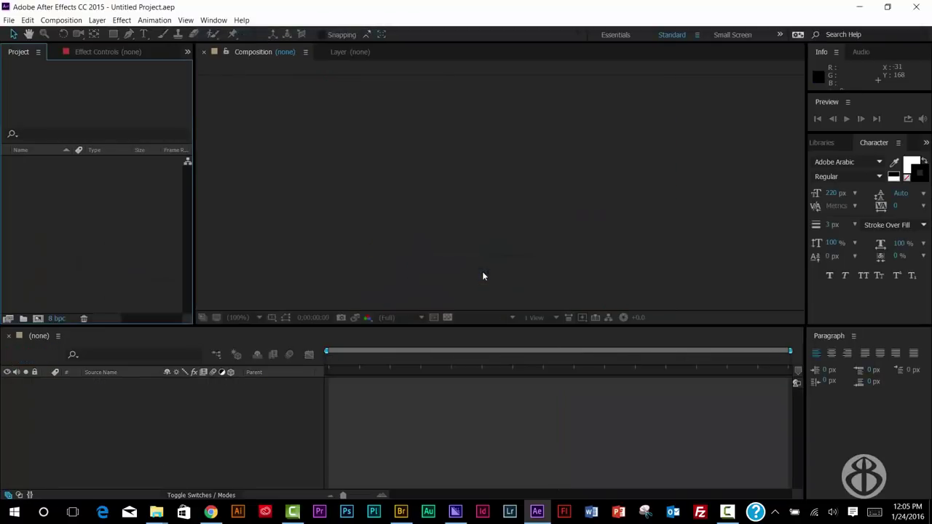
{"action": "left_click", "coordinate": [71, 22]}
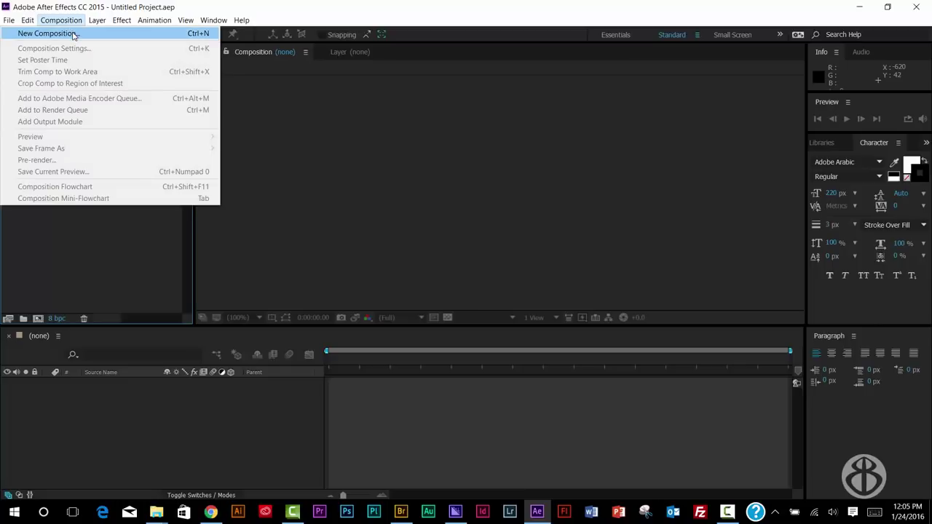
{"action": "left_click", "coordinate": [74, 33]}
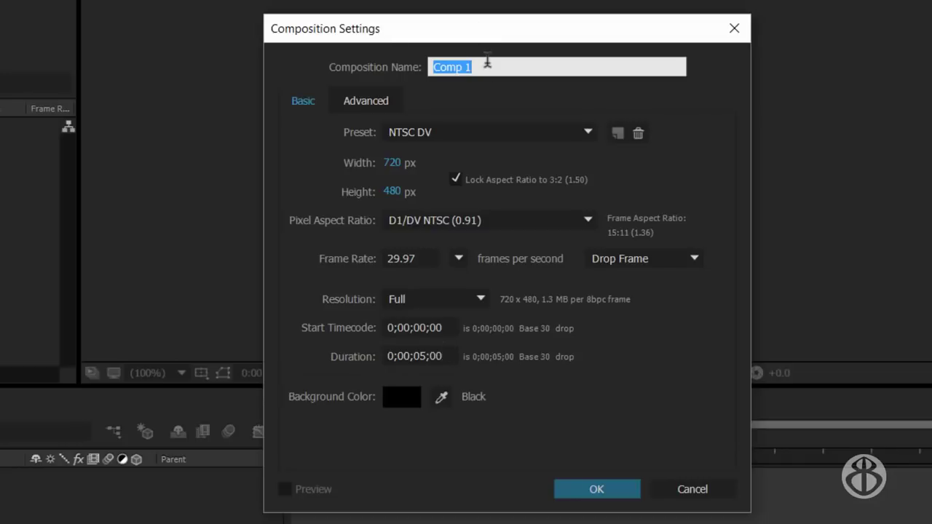
{"action": "type", "text": "preset"}
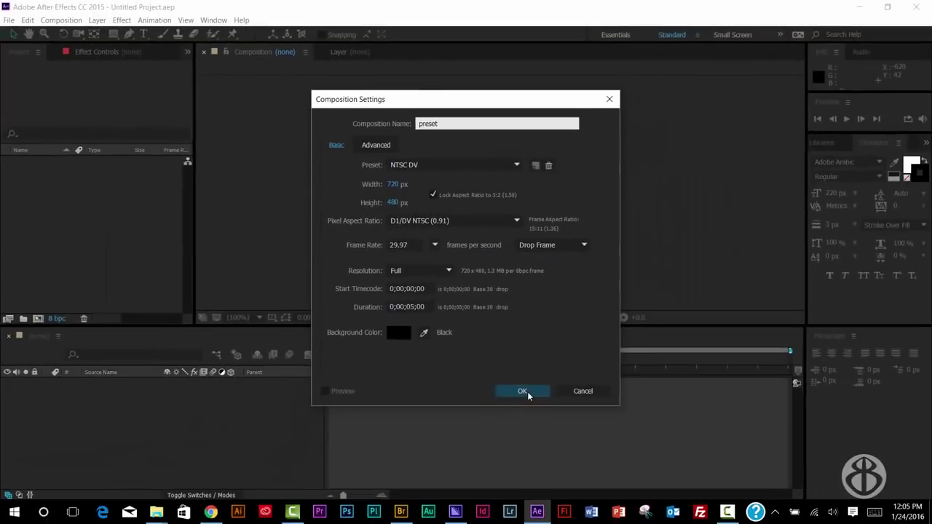
{"action": "left_click", "coordinate": [596, 488]}
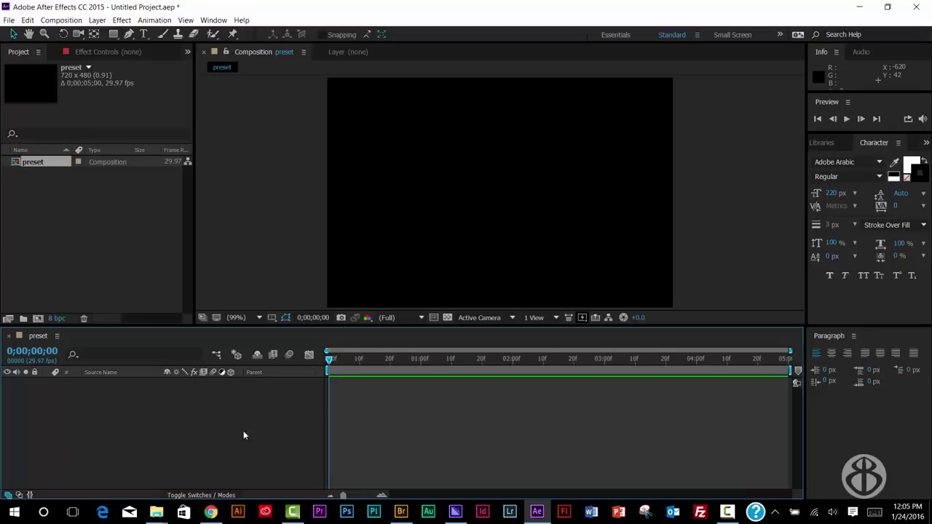
Add a white 'Joe' text layer near the comp centre, correcting the mistyped letters.
{"action": "left_click", "coordinate": [143, 34]}
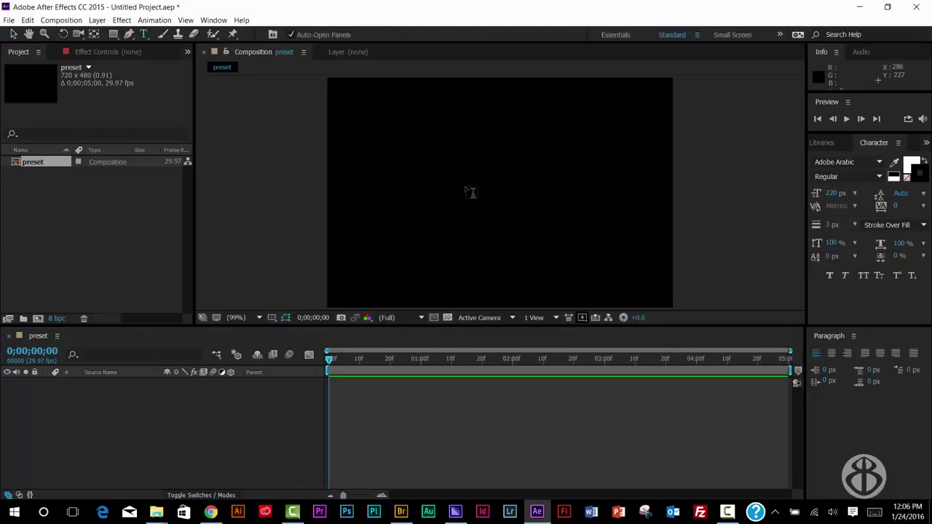
{"action": "left_click", "coordinate": [424, 193]}
{"action": "type", "text": "JOe"}
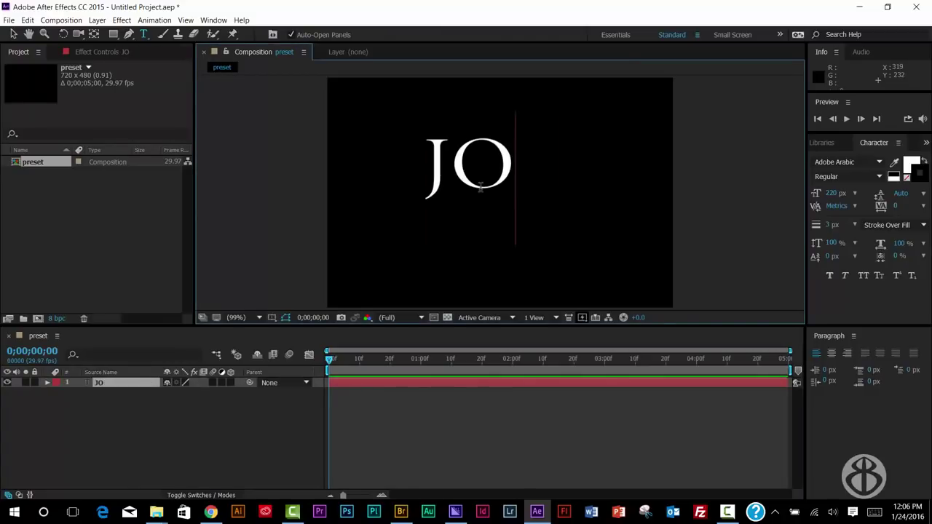
{"action": "key", "text": "BackSpace"}
{"action": "key", "text": "BackSpace"}
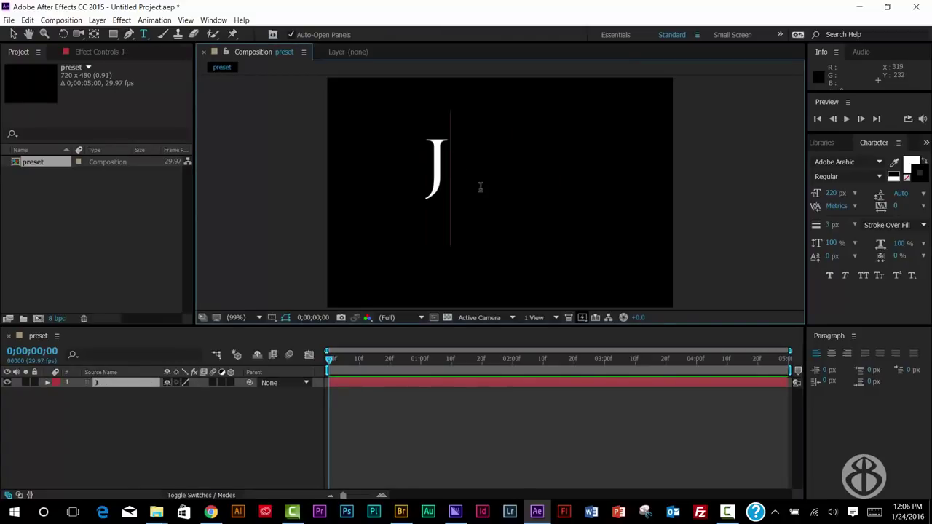
Select the Joe text and raise its font size from 200 px to 258 px.
{"action": "type", "text": "oe"}
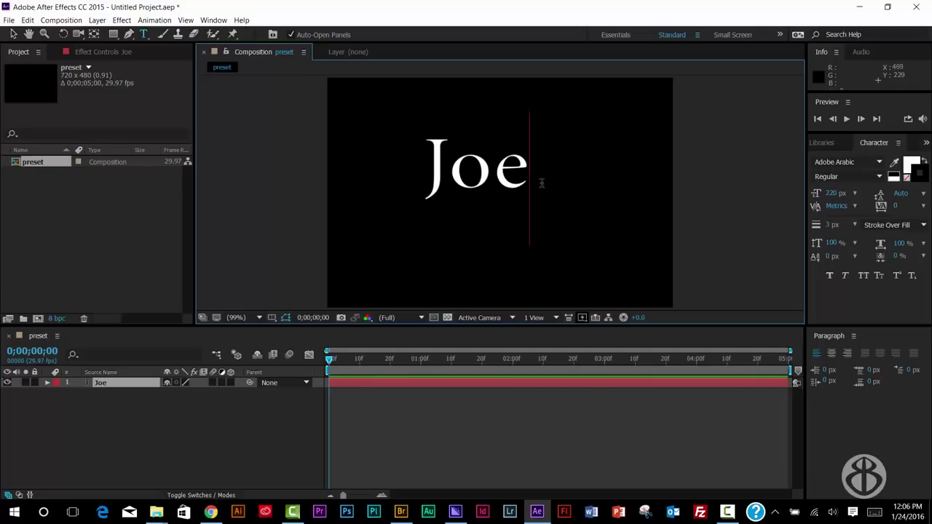
{"action": "left_click_drag", "start_coordinate": [533, 179], "coordinate": [336, 173]}
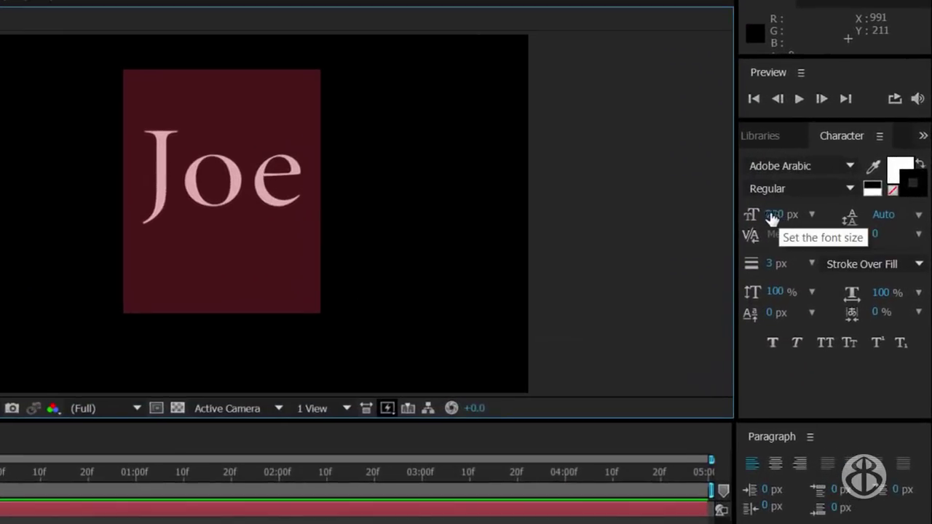
{"action": "left_click_drag", "start_coordinate": [779, 217], "coordinate": [799, 218]}
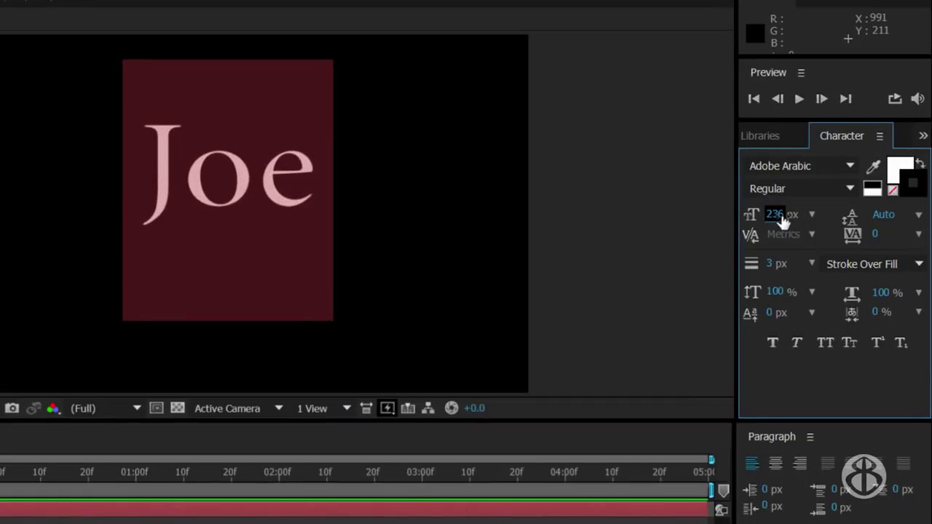
{"action": "left_click", "coordinate": [779, 214]}
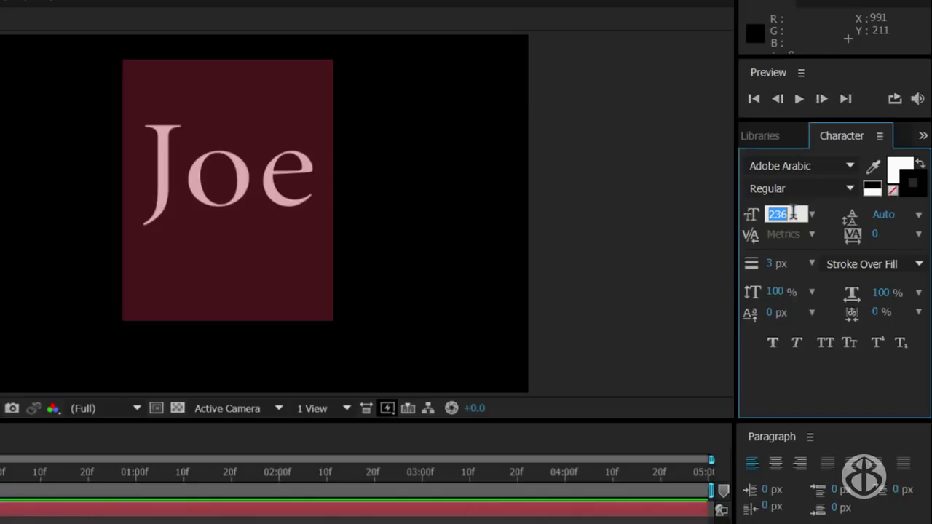
{"action": "type", "text": "200"}
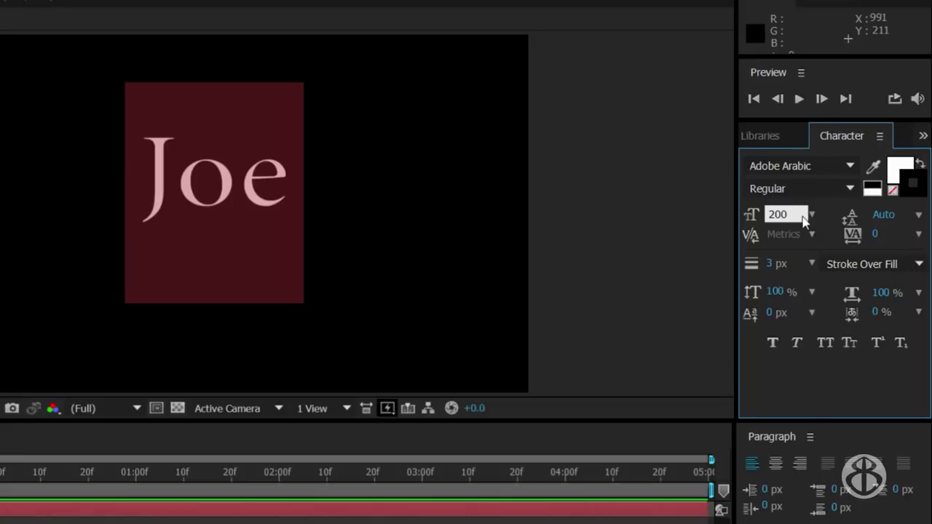
{"action": "left_click", "coordinate": [733, 236]}
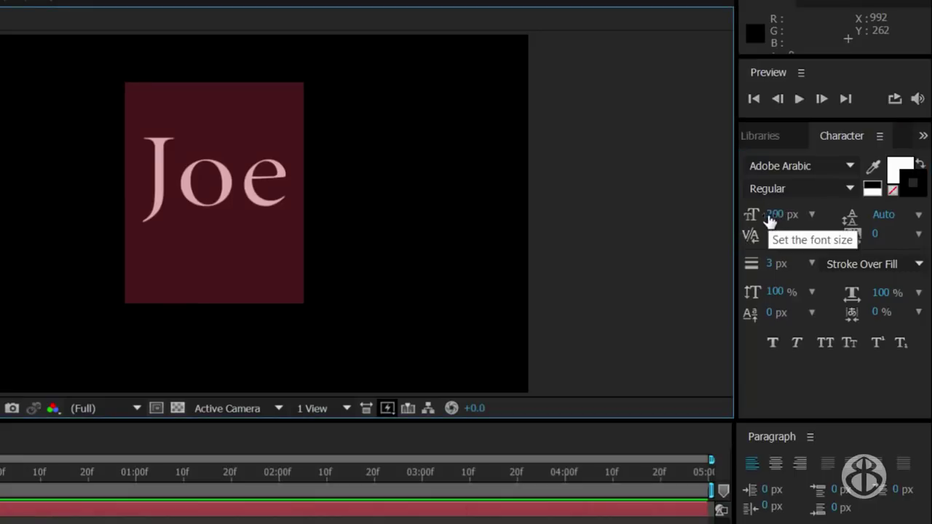
{"action": "left_click_drag", "start_coordinate": [774, 217], "coordinate": [829, 215]}
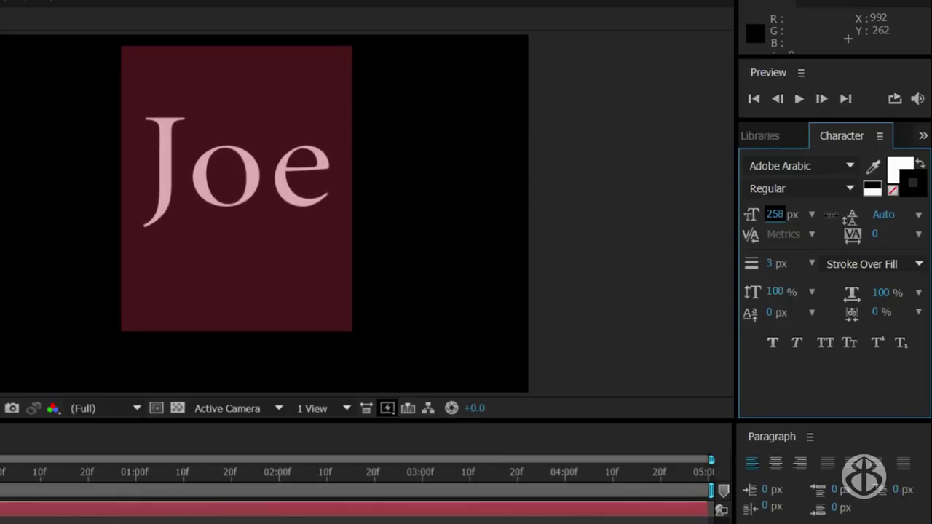
Give the Joe text a bright green fill colour.
{"action": "left_click", "coordinate": [903, 172]}
{"action": "left_click", "coordinate": [193, 258]}
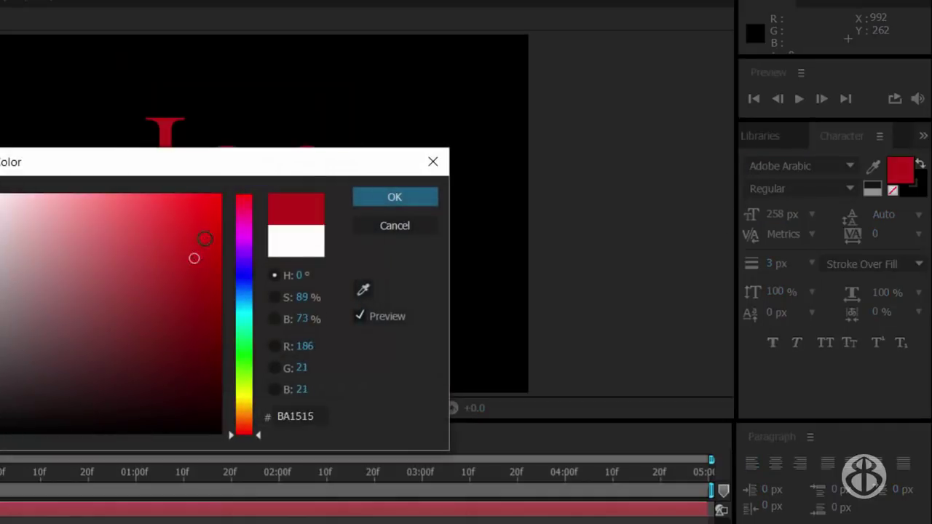
{"action": "mouse_move", "coordinate": [205, 239]}
{"action": "left_mouse_down"}
{"action": "mouse_move", "coordinate": [206, 220]}
{"action": "mouse_move", "coordinate": [187, 231]}
{"action": "left_mouse_up"}
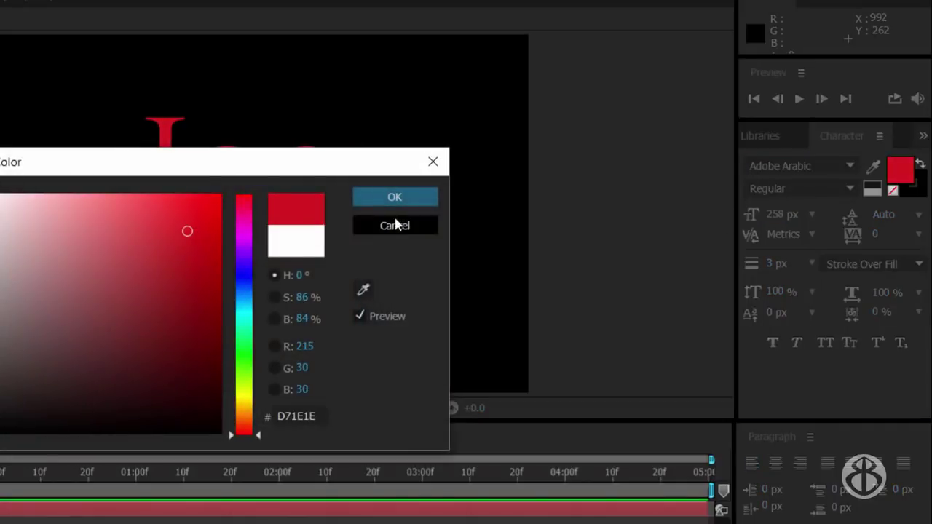
{"action": "mouse_move", "coordinate": [243, 267]}
{"action": "left_mouse_down"}
{"action": "mouse_move", "coordinate": [252, 335]}
{"action": "mouse_move", "coordinate": [251, 249]}
{"action": "mouse_move", "coordinate": [259, 373]}
{"action": "mouse_move", "coordinate": [264, 329]}
{"action": "mouse_move", "coordinate": [267, 364]}
{"action": "mouse_move", "coordinate": [267, 312]}
{"action": "mouse_move", "coordinate": [271, 354]}
{"action": "mouse_move", "coordinate": [266, 344]}
{"action": "left_mouse_up"}
{"action": "mouse_move", "coordinate": [189, 235]}
{"action": "left_mouse_down"}
{"action": "mouse_move", "coordinate": [197, 352]}
{"action": "mouse_move", "coordinate": [187, 191]}
{"action": "mouse_move", "coordinate": [102, 335]}
{"action": "mouse_move", "coordinate": [150, 217]}
{"action": "mouse_move", "coordinate": [180, 212]}
{"action": "left_mouse_up"}
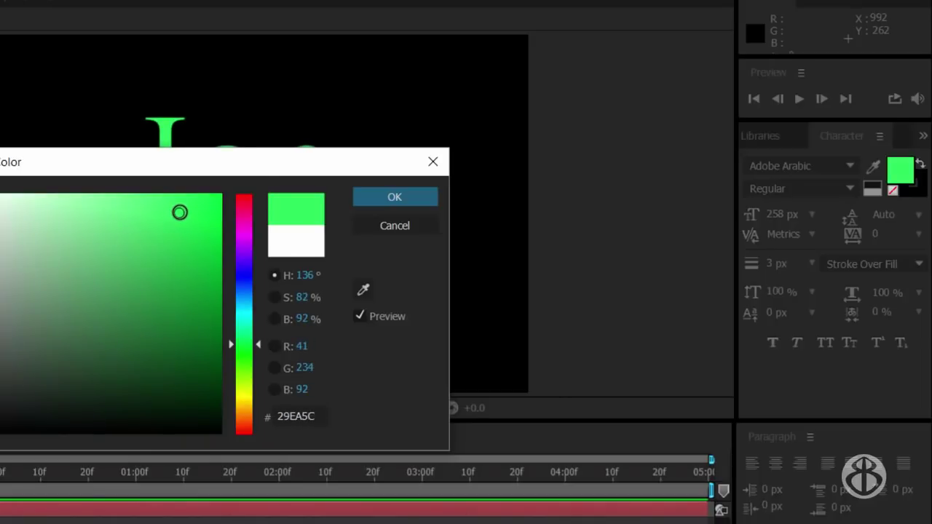
{"action": "left_click", "coordinate": [395, 198]}
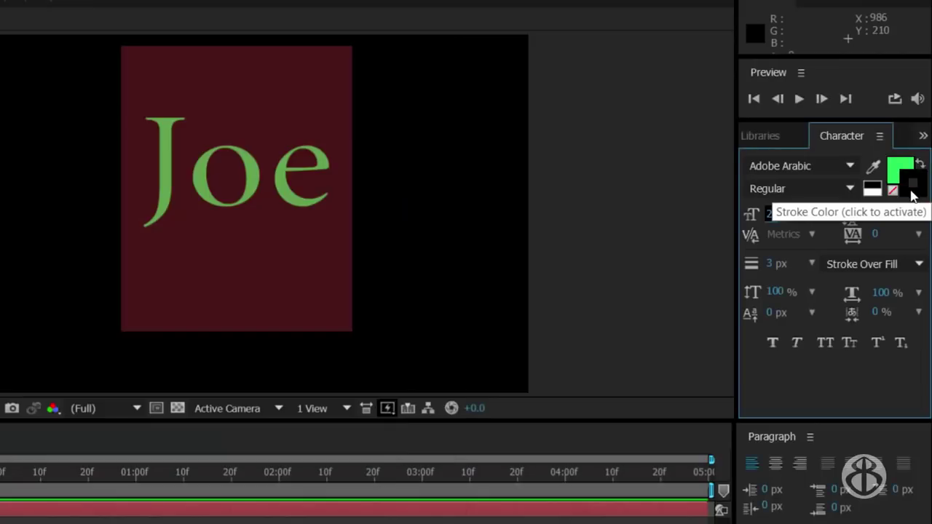
Set the Joe text's stroke colour to bright yellow (D7DF1B).
{"action": "left_click", "coordinate": [912, 197]}
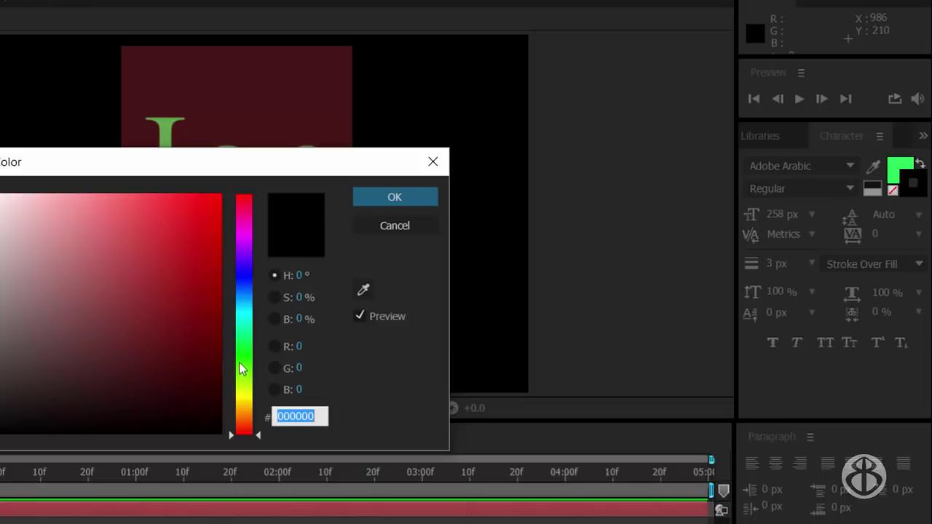
{"action": "left_click_drag", "start_coordinate": [247, 380], "coordinate": [253, 393]}
{"action": "mouse_move", "coordinate": [199, 311]}
{"action": "left_mouse_down"}
{"action": "mouse_move", "coordinate": [206, 206]}
{"action": "mouse_move", "coordinate": [187, 212]}
{"action": "mouse_move", "coordinate": [197, 224]}
{"action": "left_mouse_up"}
{"action": "left_click", "coordinate": [407, 207]}
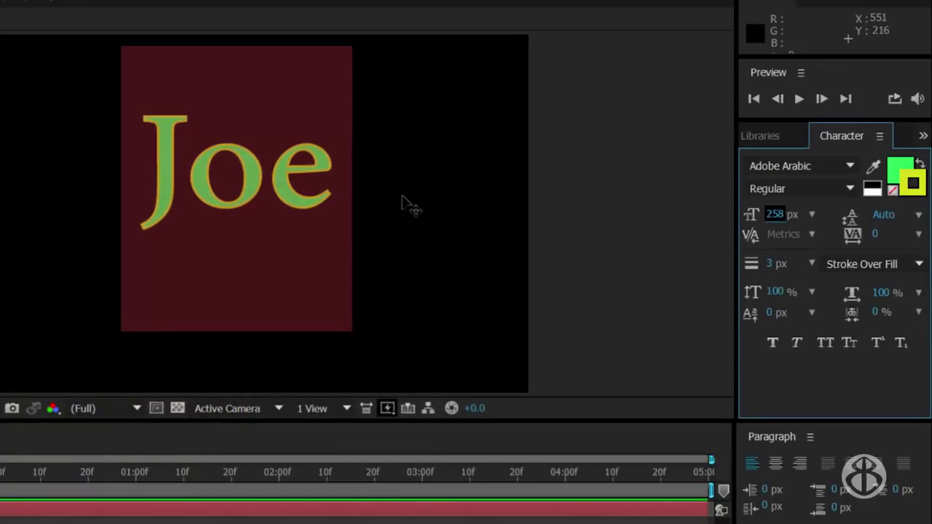
Preview fonts on Joe, from Myriad Arabic onward, and settle on Adobe Heiti Std.
{"action": "left_click", "coordinate": [402, 195]}
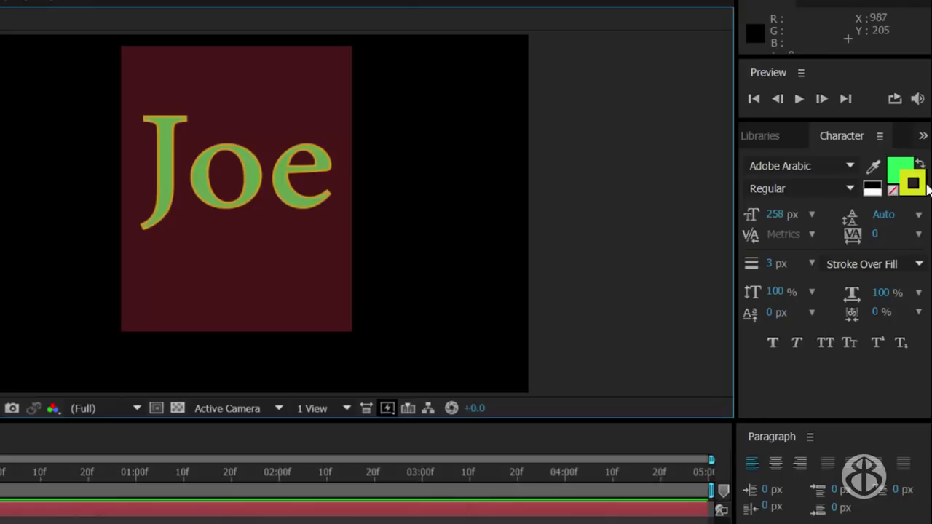
{"action": "left_click", "coordinate": [850, 166]}
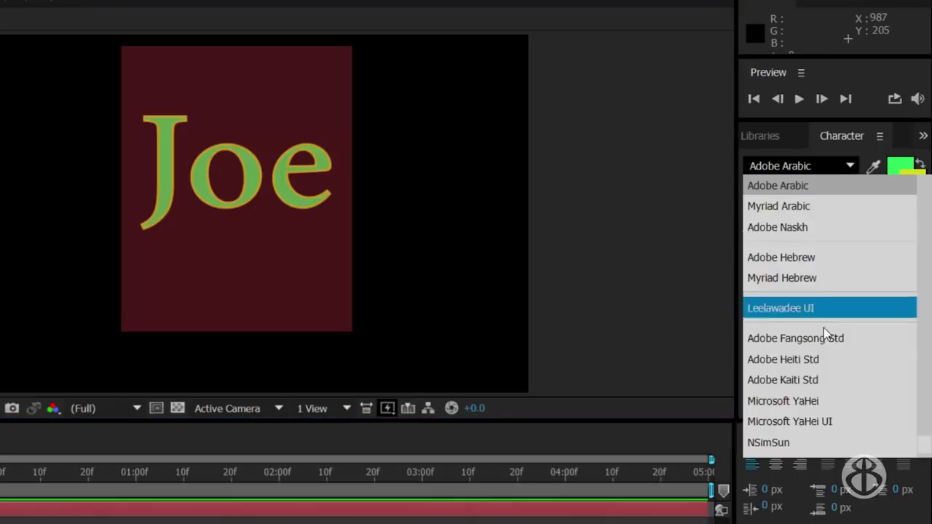
{"action": "left_click", "coordinate": [777, 207]}
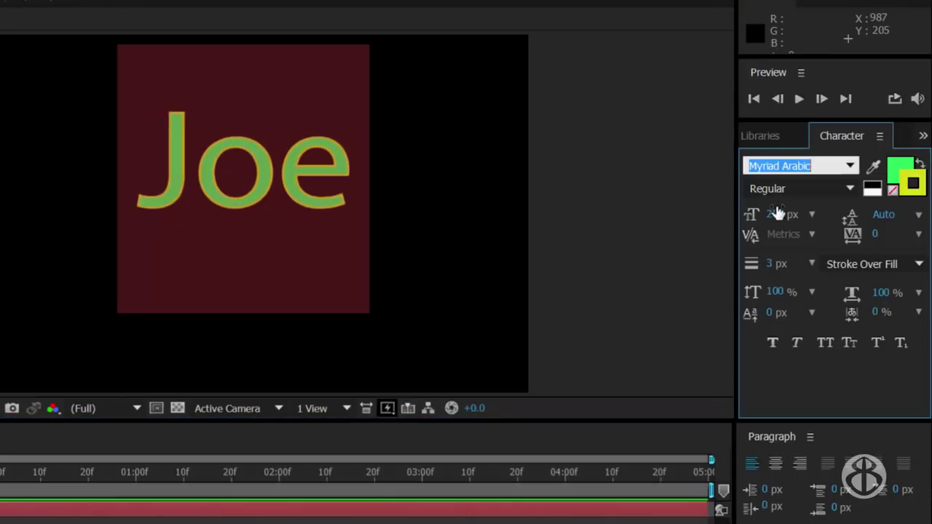
{"action": "left_click", "coordinate": [774, 166]}
{"action": "double_click", "coordinate": [778, 166]}
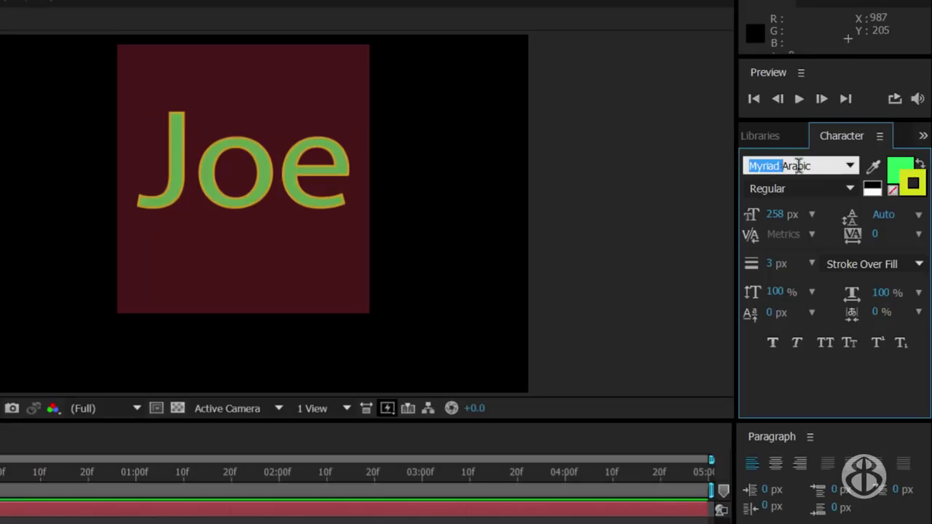
{"action": "triple_click", "coordinate": [821, 166]}
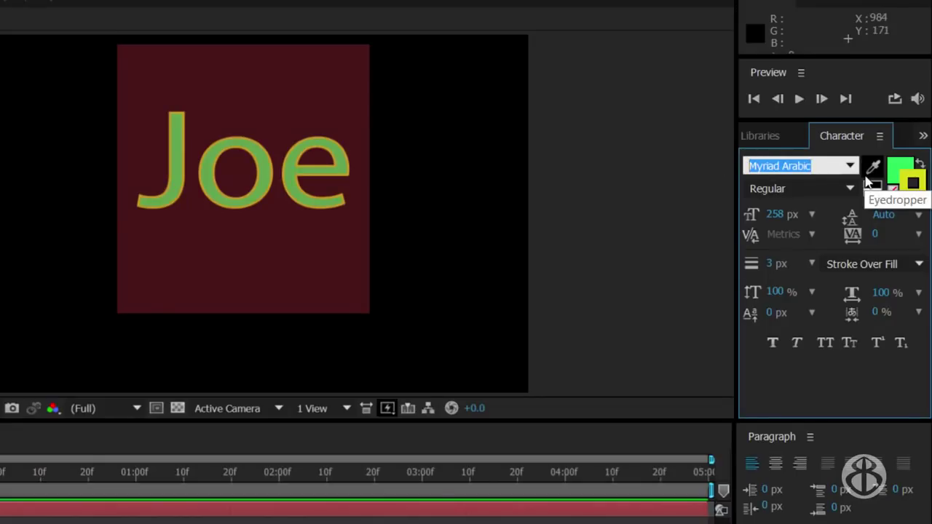
{"action": "key", "text": "Down"}
{"action": "key", "text": "Down"}
{"action": "key", "text": "Down"}
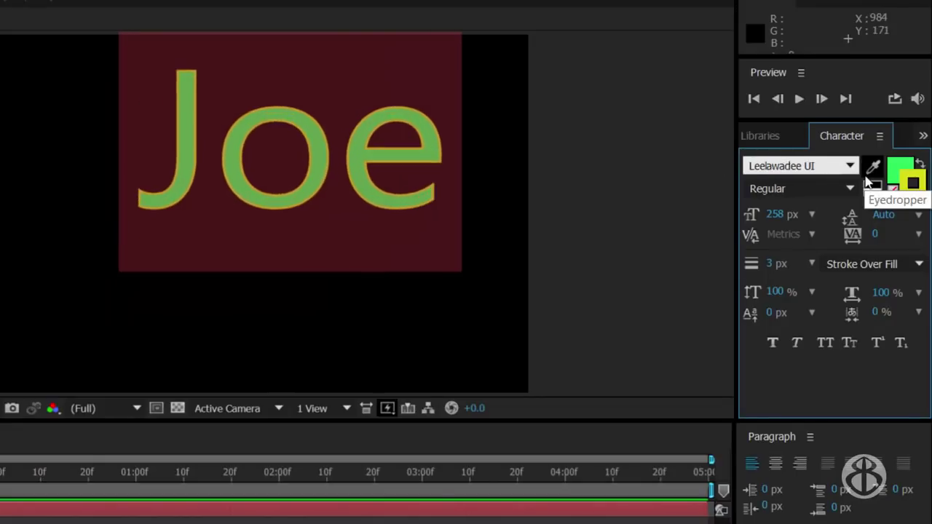
{"action": "key", "text": "Down"}
{"action": "key", "text": "Down"}
{"action": "key", "text": "Down"}
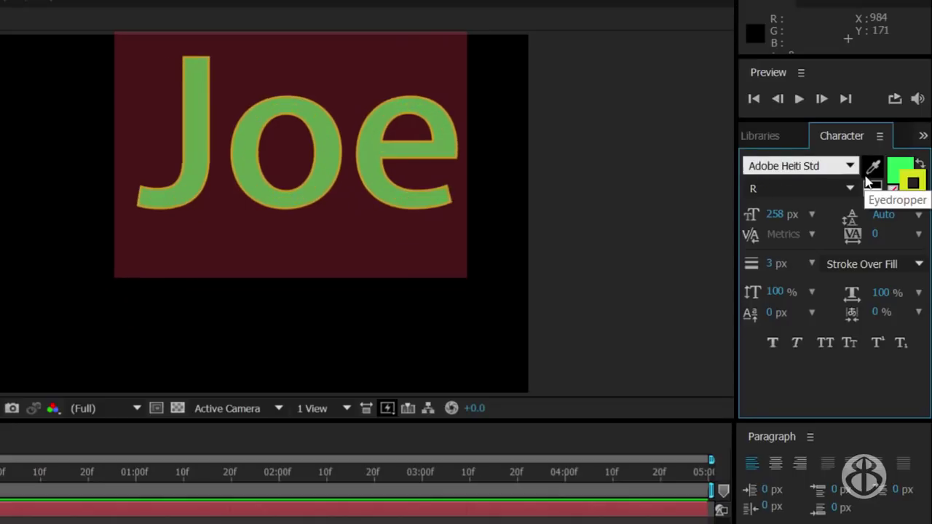
{"action": "key", "text": "Up"}
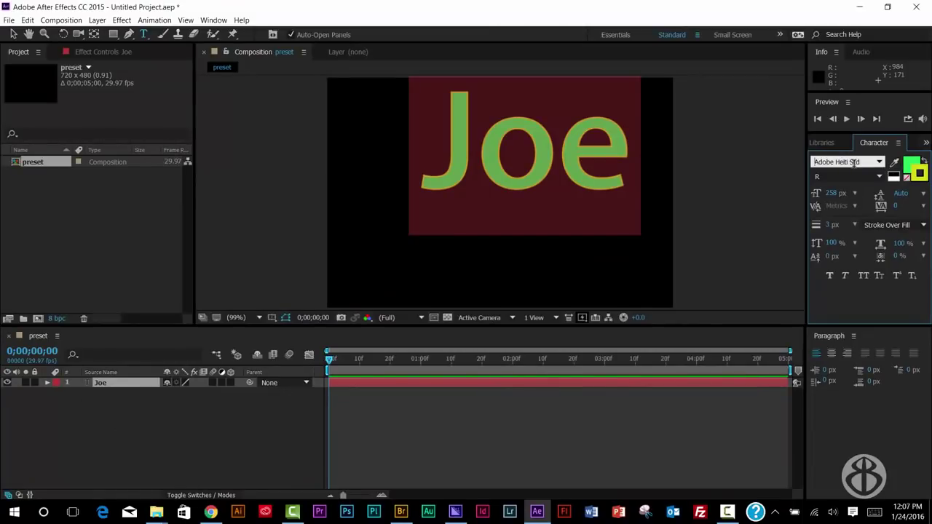
Nudge the Joe layer left and down to centre it, then scale it slightly smaller.
{"action": "left_click", "coordinate": [13, 34]}
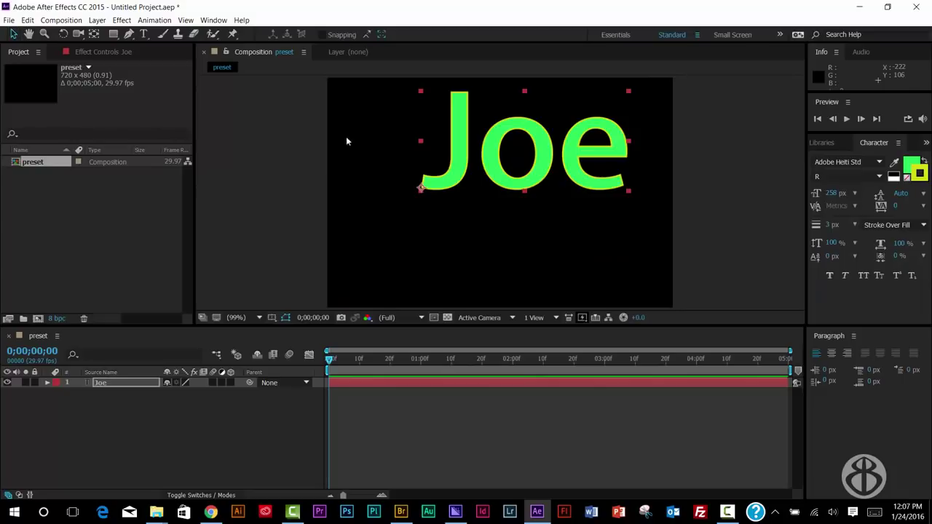
{"action": "mouse_move", "coordinate": [514, 230]}
{"action": "left_mouse_down"}
{"action": "mouse_move", "coordinate": [498, 223]}
{"action": "mouse_move", "coordinate": [501, 238]}
{"action": "left_mouse_up"}
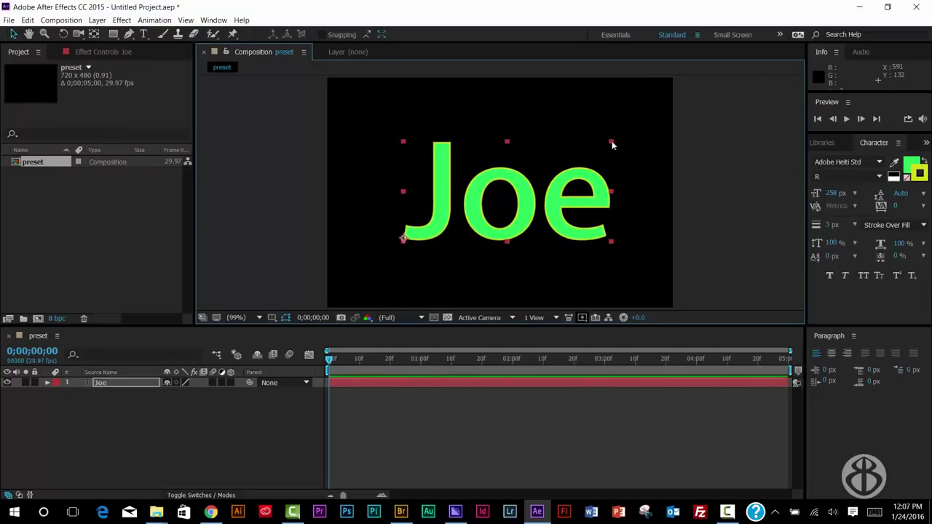
{"action": "mouse_move", "coordinate": [612, 144]}
{"action": "left_mouse_down"}
{"action": "mouse_move", "coordinate": [618, 138]}
{"action": "mouse_move", "coordinate": [557, 180]}
{"action": "mouse_move", "coordinate": [603, 141]}
{"action": "mouse_move", "coordinate": [599, 134]}
{"action": "left_mouse_up"}
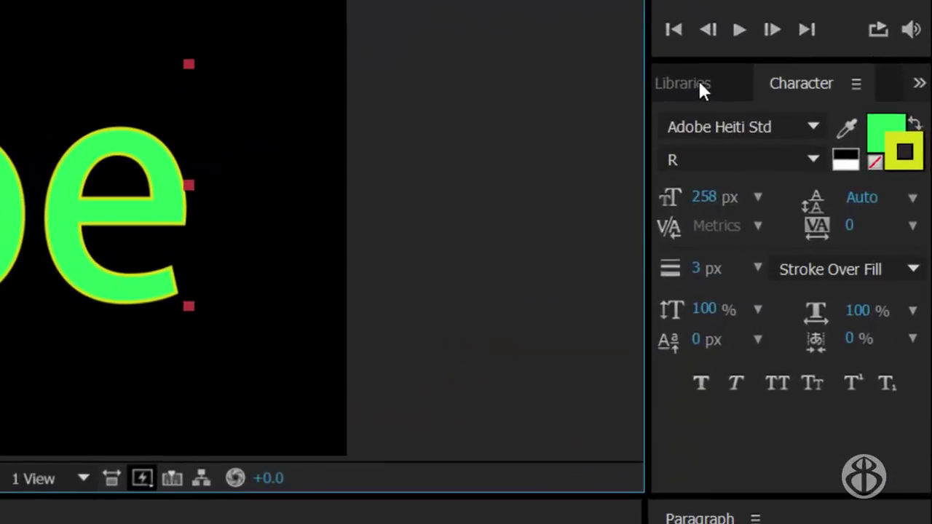
Launch Bridge on the After Effects Presets folder via Effects & Presets' Browse Presets.
{"action": "left_click", "coordinate": [824, 143]}
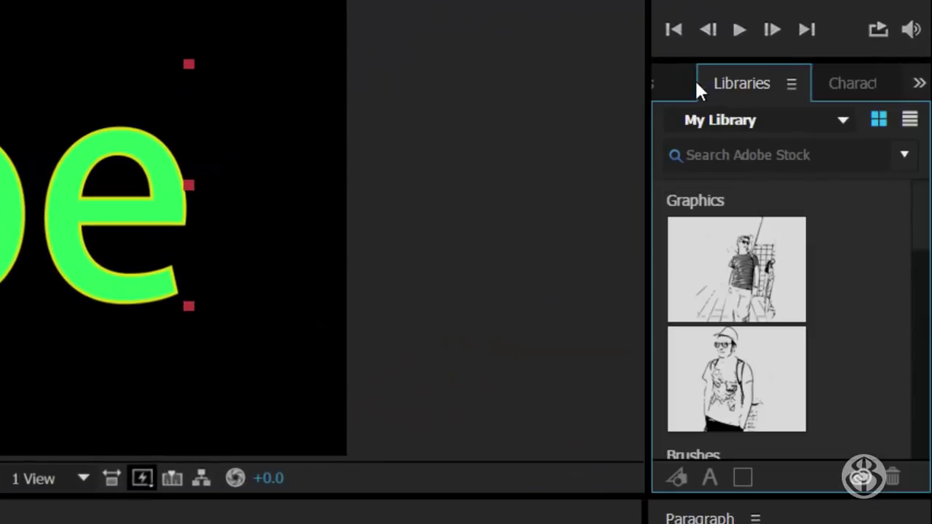
{"action": "left_click", "coordinate": [669, 88]}
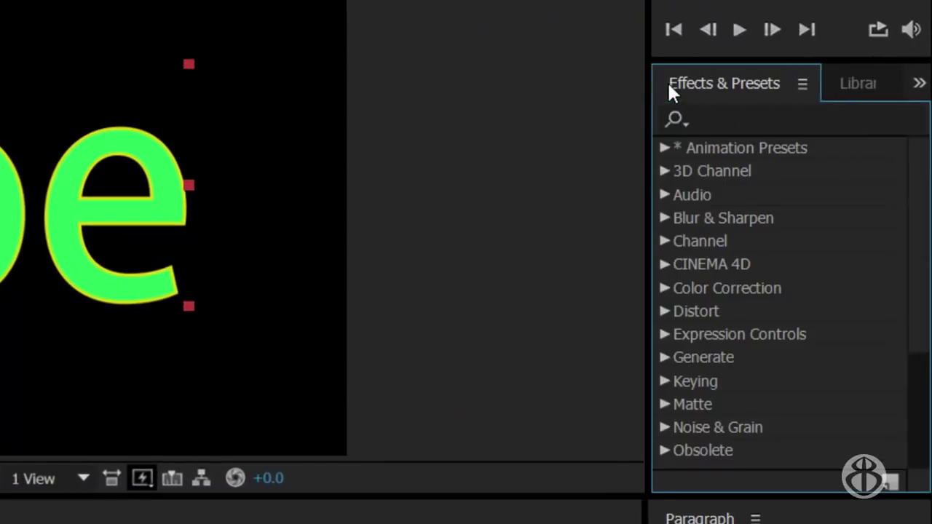
{"action": "left_click", "coordinate": [803, 81]}
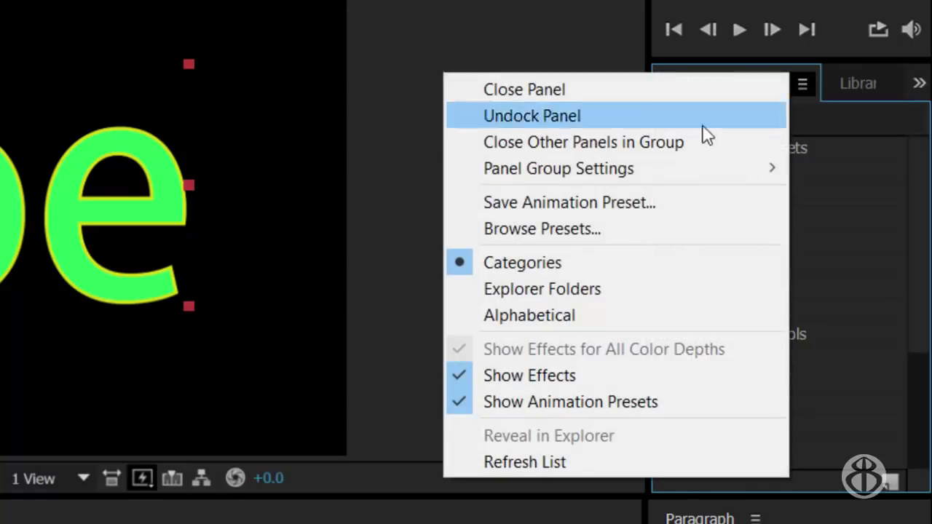
{"action": "left_click", "coordinate": [583, 230]}
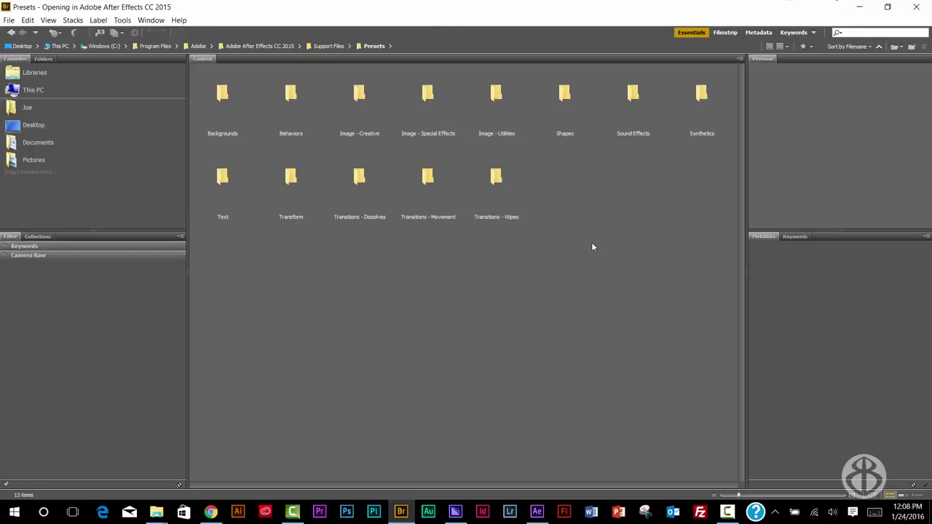
In Bridge, open Text › Animate In and preview Characters Shuffle In and Raining Characters In.
{"action": "left_click", "coordinate": [855, 7]}
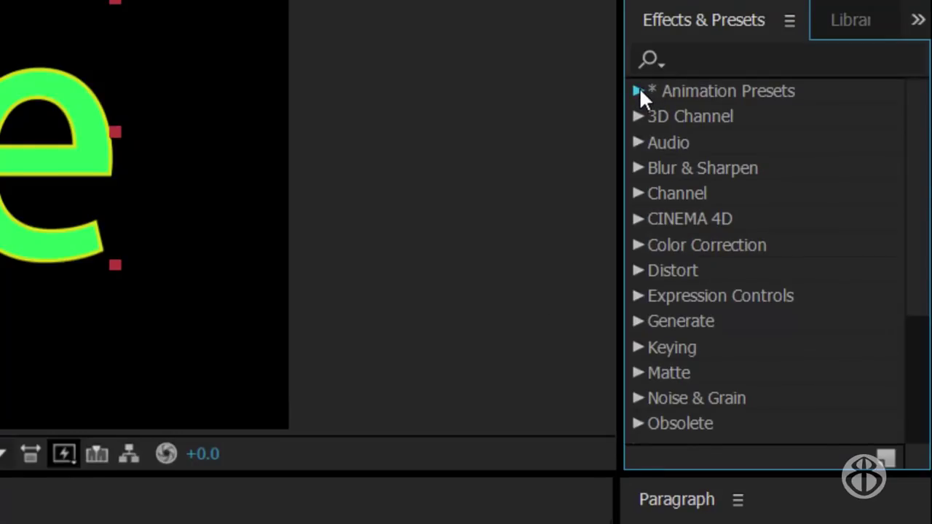
{"action": "left_click", "coordinate": [638, 91]}
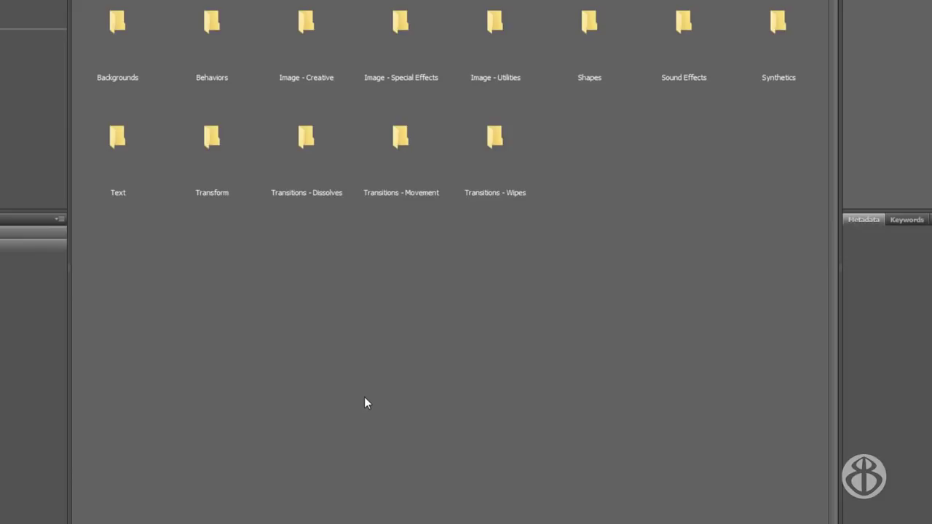
{"action": "double_click", "coordinate": [119, 138]}
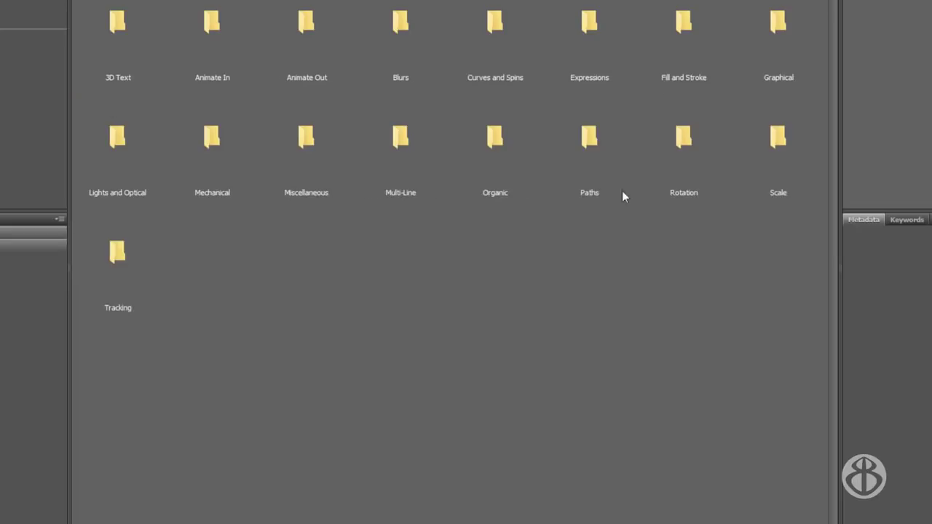
{"action": "double_click", "coordinate": [216, 27]}
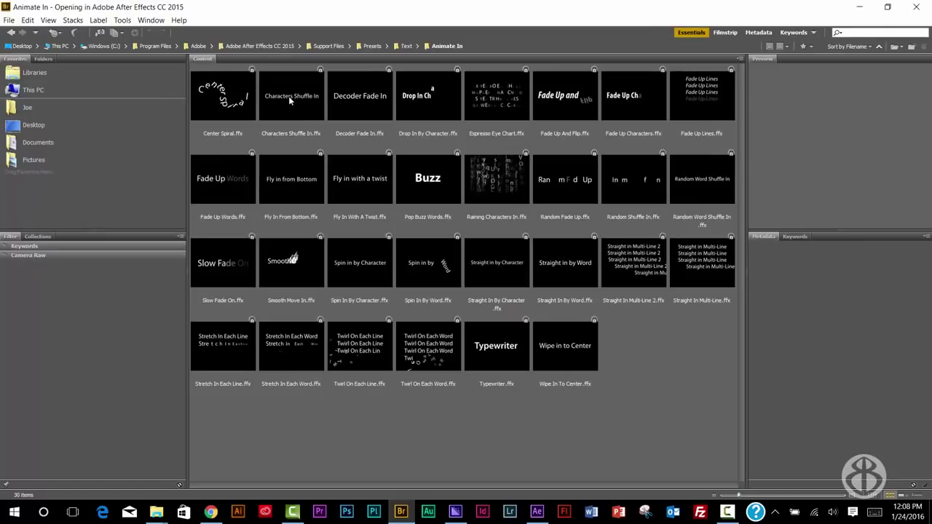
{"action": "left_click", "coordinate": [288, 96]}
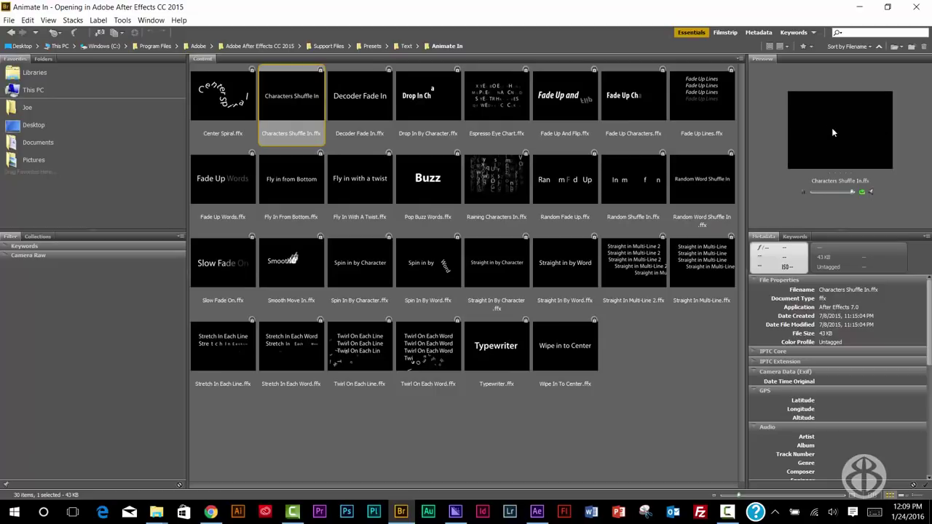
{"action": "left_click", "coordinate": [500, 184]}
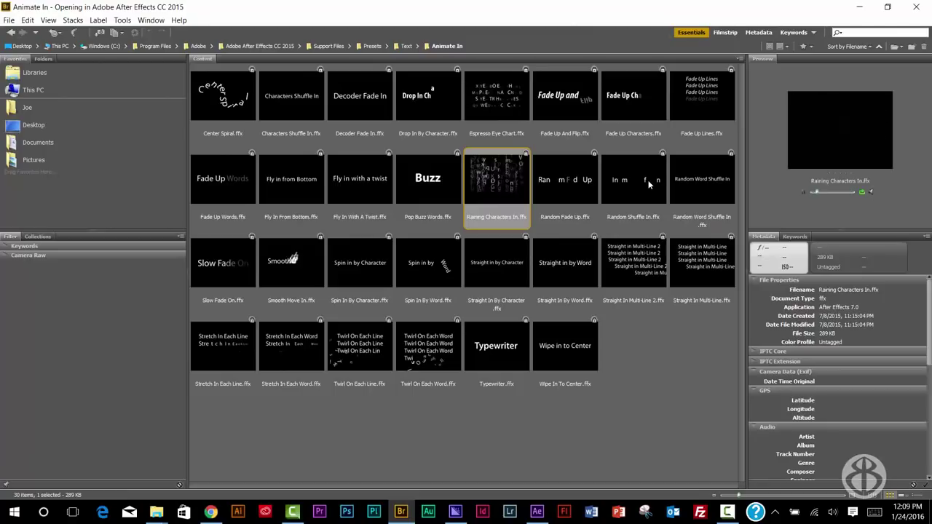
Expand Text › Animate In in Effects & Presets and select the Joe layer.
{"action": "left_click", "coordinate": [537, 512]}
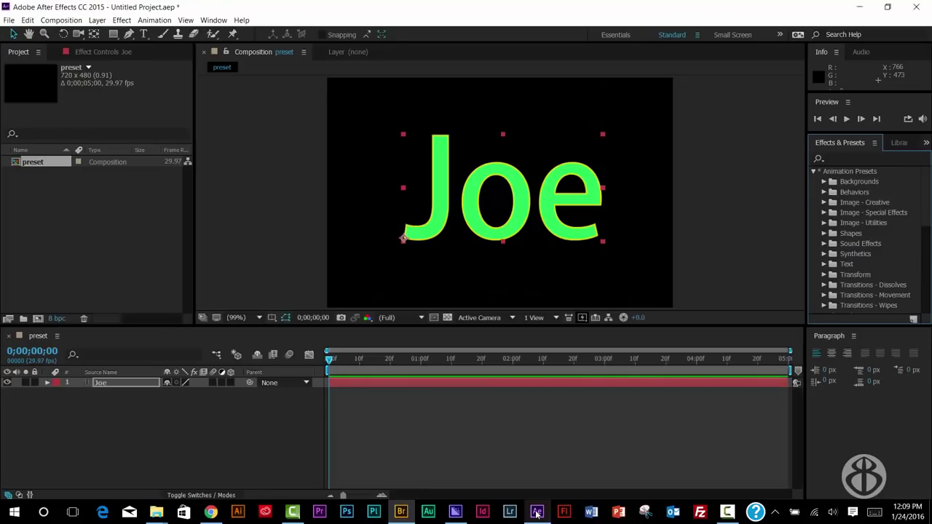
{"action": "left_click", "coordinate": [824, 264]}
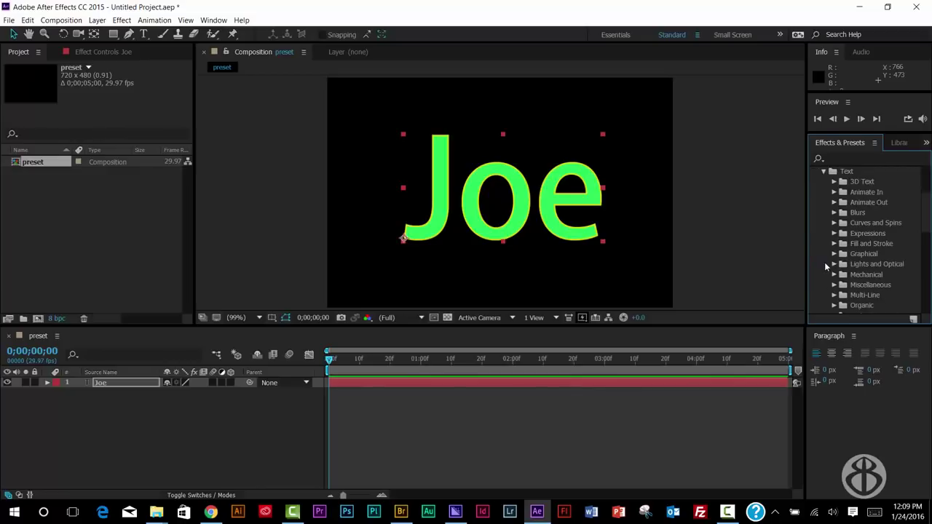
{"action": "left_click", "coordinate": [833, 192]}
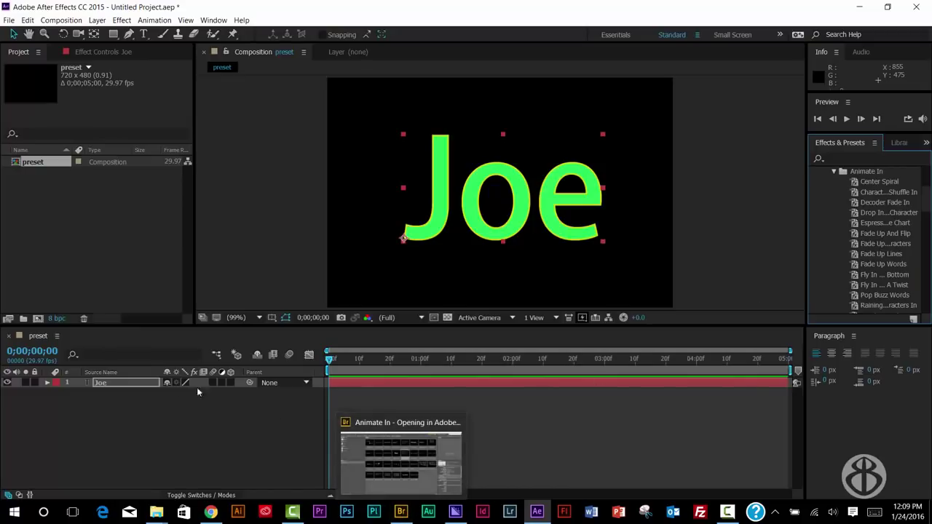
{"action": "left_click", "coordinate": [131, 382]}
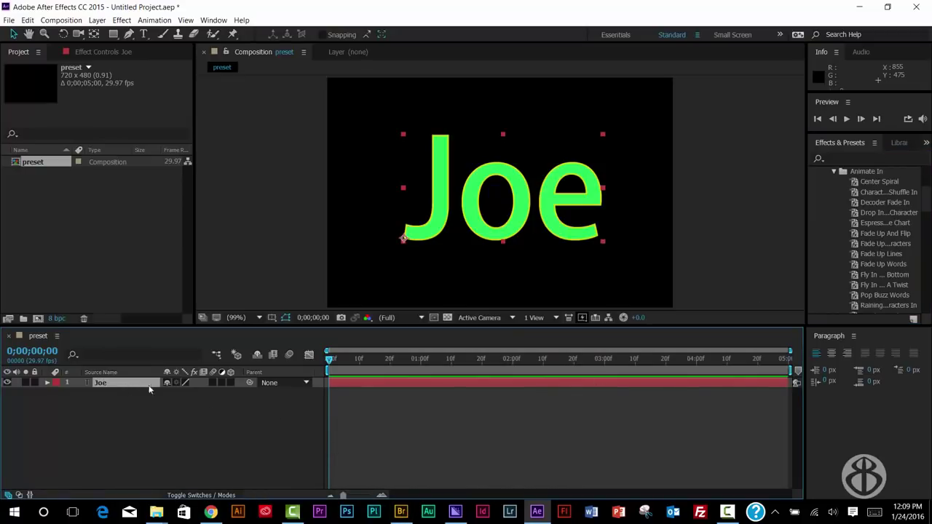
Apply Raining Characters In.ffx from Bridge's Animate In presets to Joe, then return to After Effects.
{"action": "left_click", "coordinate": [400, 512]}
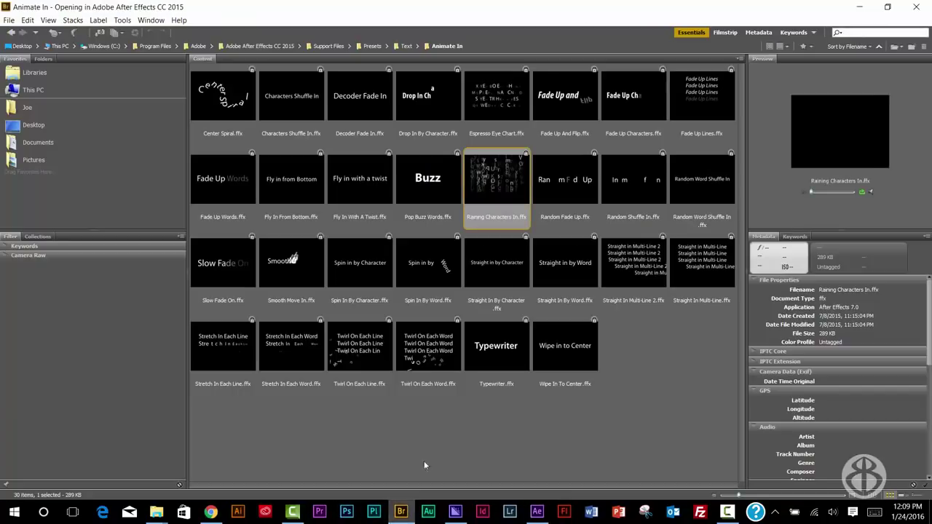
{"action": "double_click", "coordinate": [499, 185]}
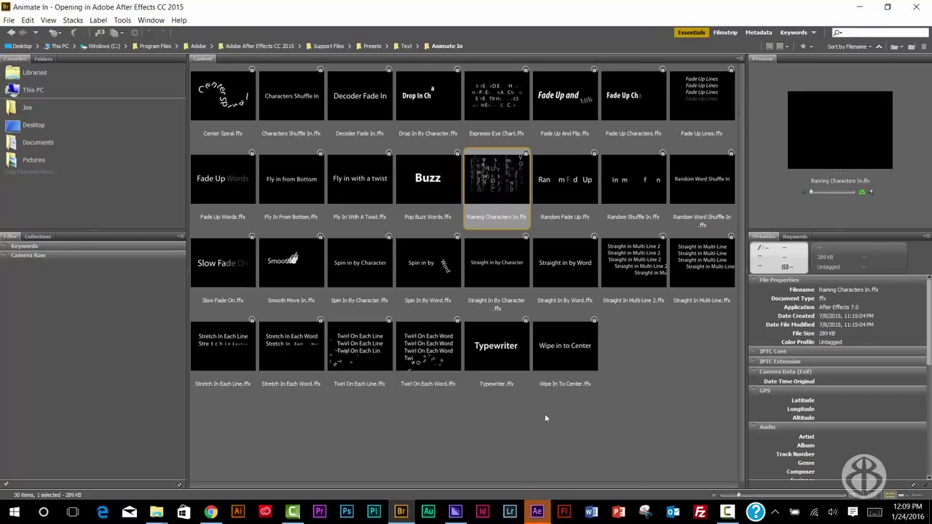
{"action": "left_click", "coordinate": [550, 515]}
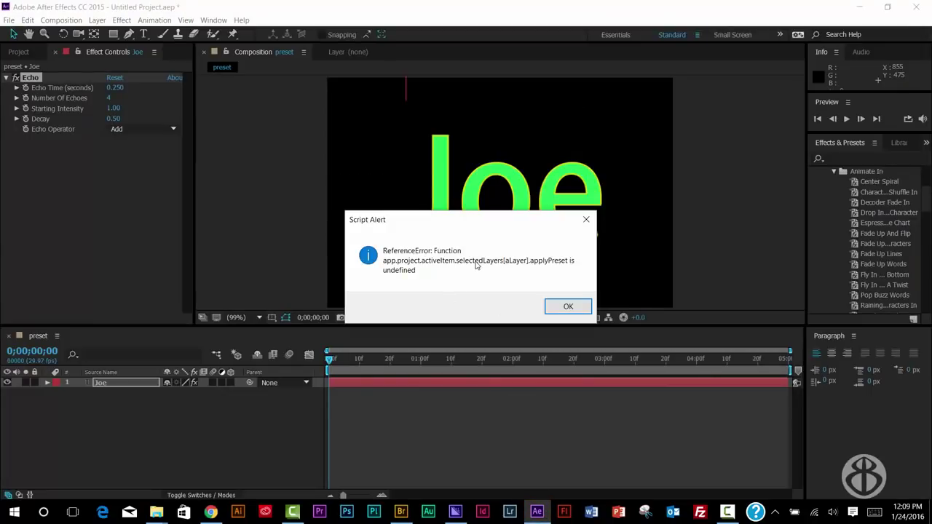
Dismiss the applyPreset script error and scrub forward to watch Joe rain in.
{"action": "left_click", "coordinate": [569, 309]}
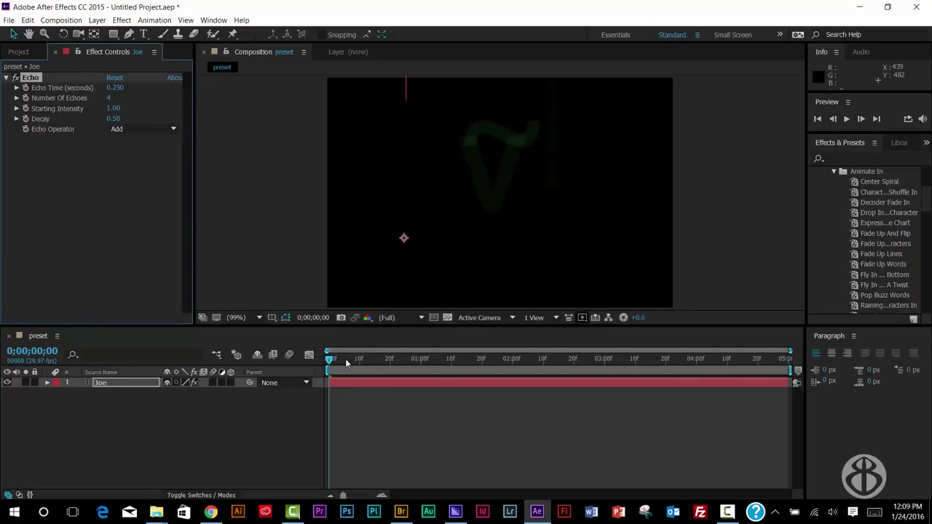
{"action": "left_click_drag", "start_coordinate": [330, 360], "coordinate": [582, 393]}
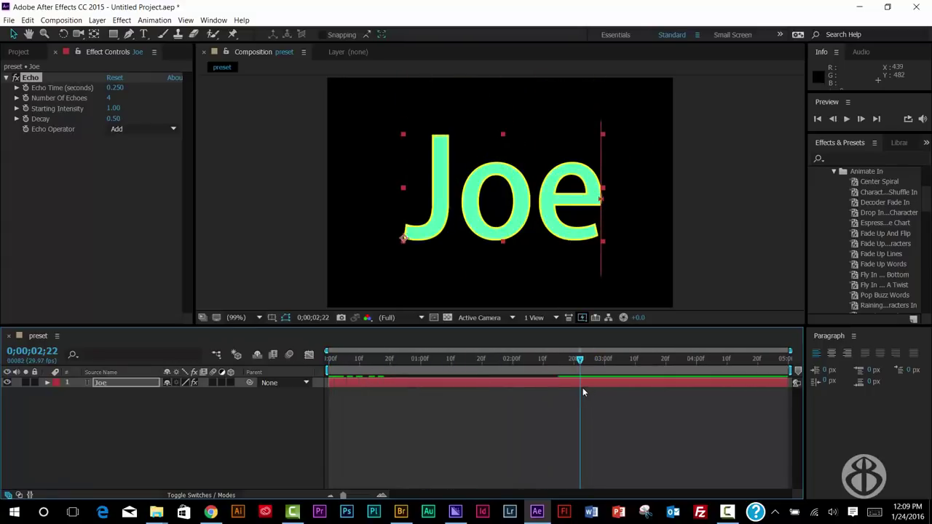
Apply the Decoder Fade In preset to the selected Joe text layer.
{"action": "left_click", "coordinate": [456, 379]}
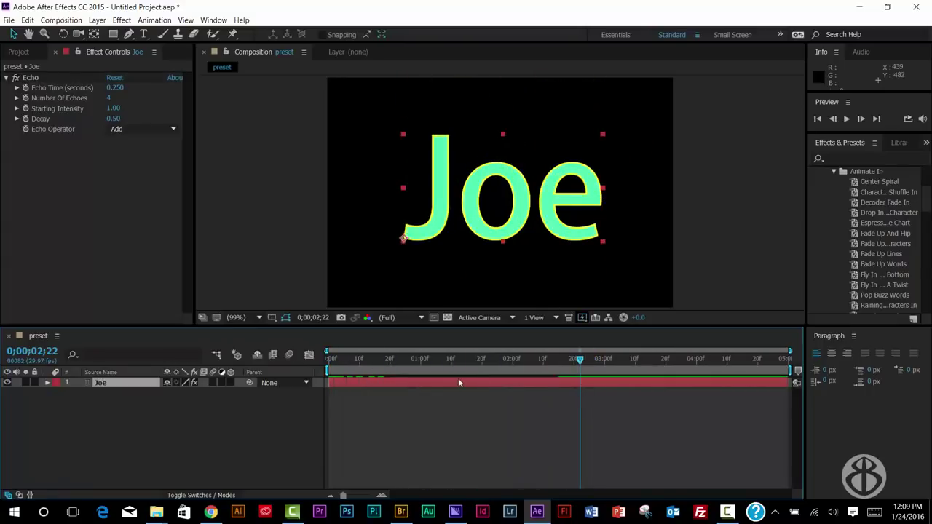
{"action": "left_click", "coordinate": [856, 203]}
{"action": "left_click_drag", "start_coordinate": [856, 203], "coordinate": [586, 195]}
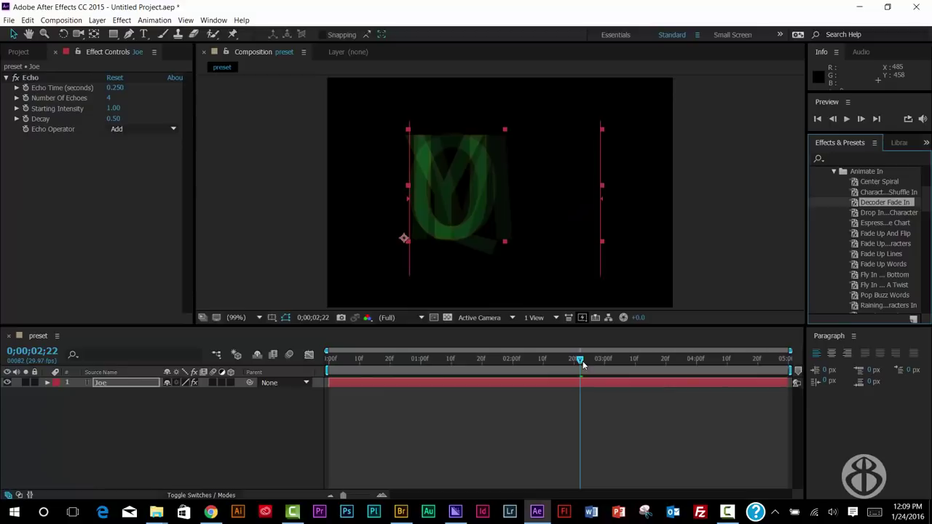
Rewind and preview the decoder animation, then move to about three seconds in.
{"action": "left_click_drag", "start_coordinate": [583, 363], "coordinate": [264, 359]}
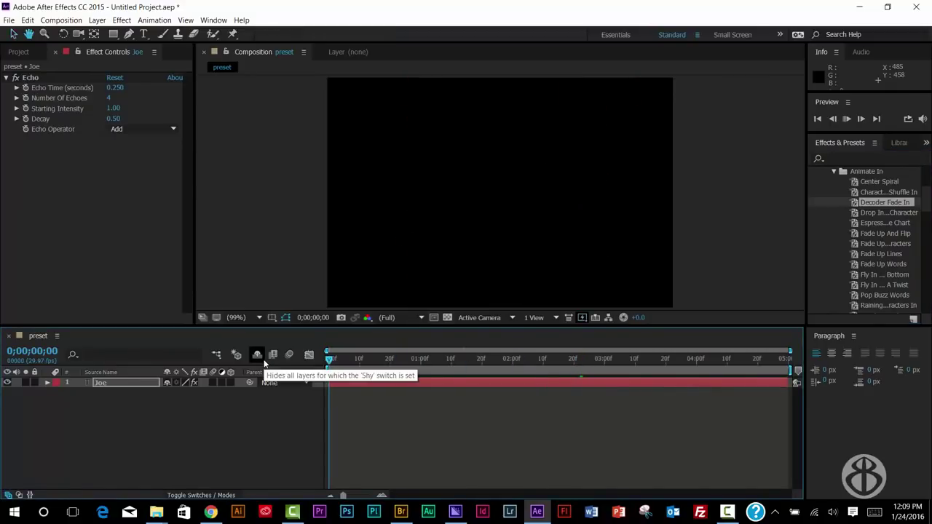
{"action": "key", "text": "space"}
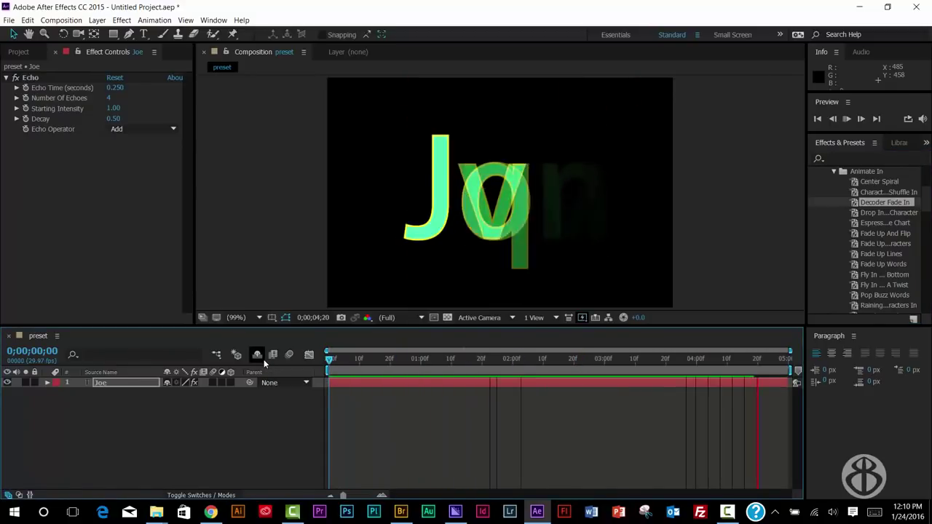
{"action": "key", "text": "space"}
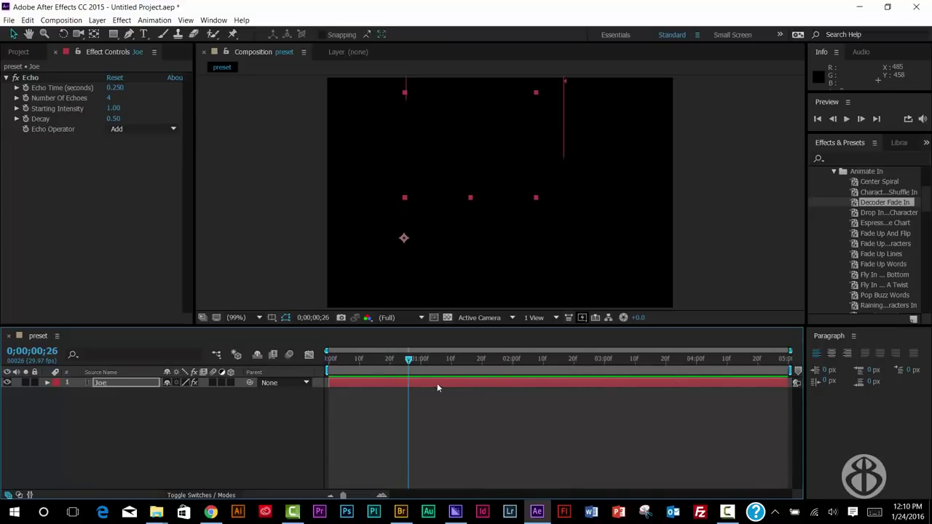
{"action": "left_click_drag", "start_coordinate": [410, 360], "coordinate": [586, 368]}
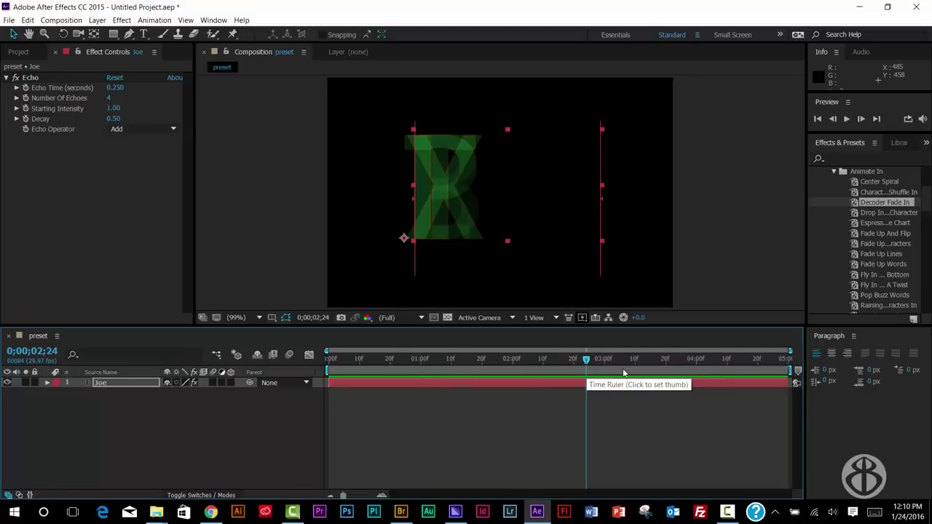
Reveal the Joe layer's keyframes with U and scrub to where the letters appear.
{"action": "left_click", "coordinate": [527, 380]}
{"action": "key", "text": "u"}
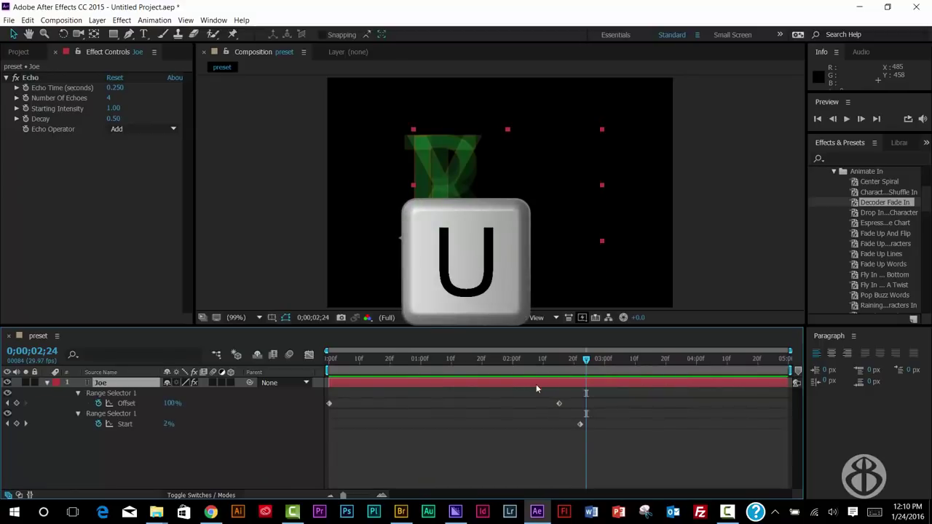
{"action": "left_click_drag", "start_coordinate": [576, 362], "coordinate": [509, 391]}
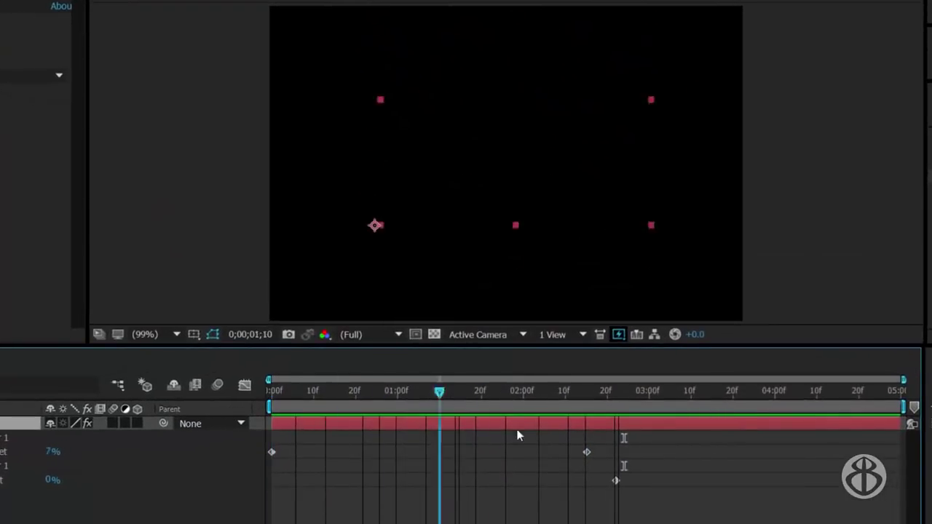
{"action": "left_click_drag", "start_coordinate": [517, 435], "coordinate": [603, 432]}
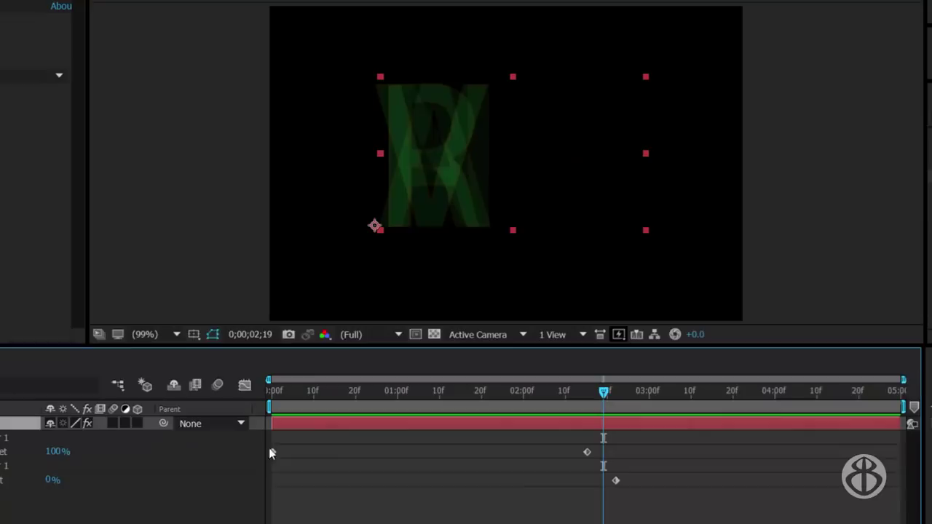
Slide the Offset and Start keyframes earlier, preview, and check the text near the end.
{"action": "mouse_move", "coordinate": [274, 454]}
{"action": "left_click_drag", "start_coordinate": [642, 451], "coordinate": [453, 460]}
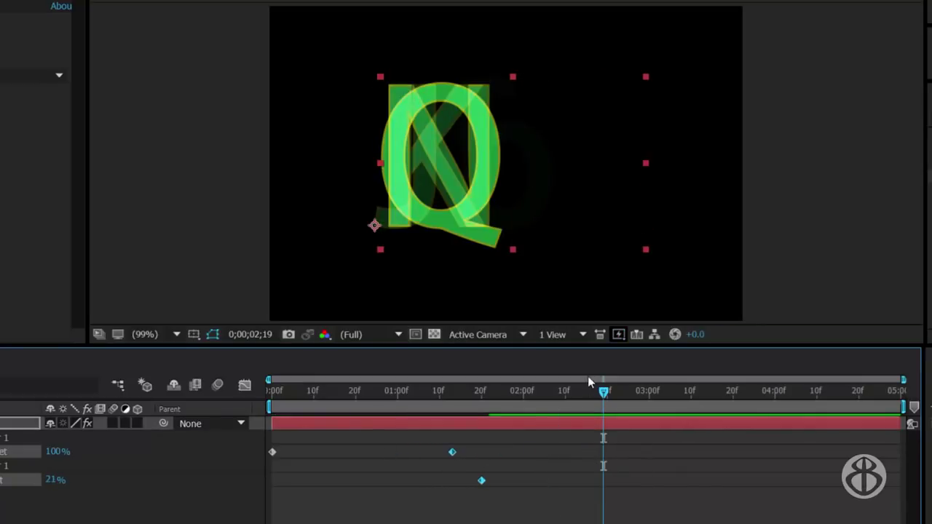
{"action": "left_click_drag", "start_coordinate": [603, 391], "coordinate": [260, 391]}
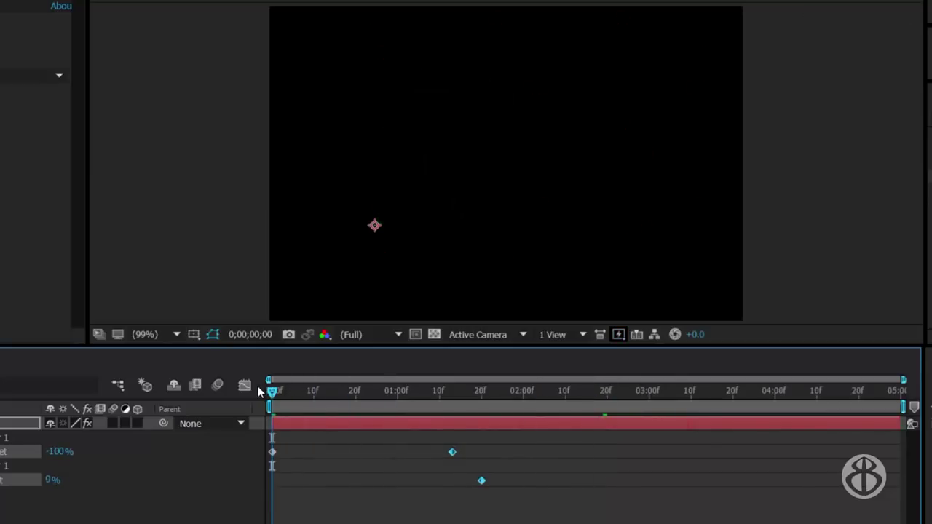
{"action": "key", "text": "space"}
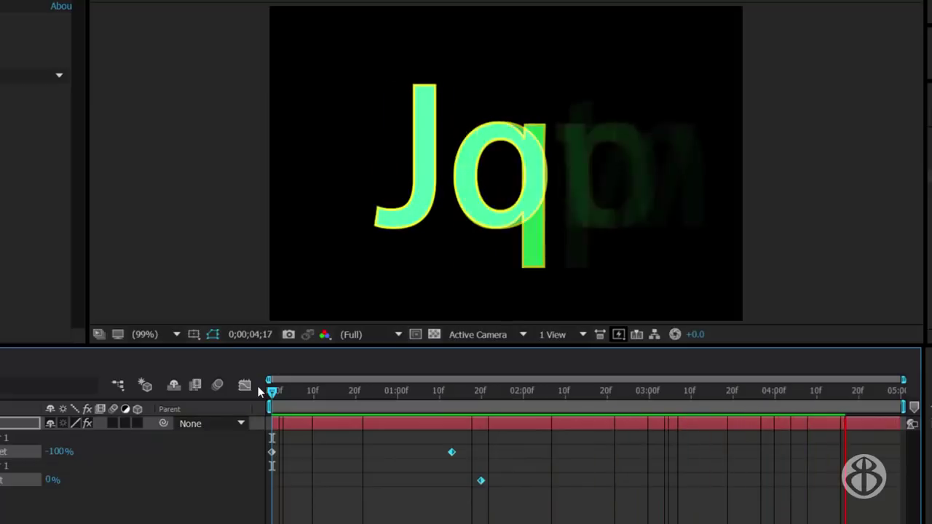
{"action": "key", "text": "space"}
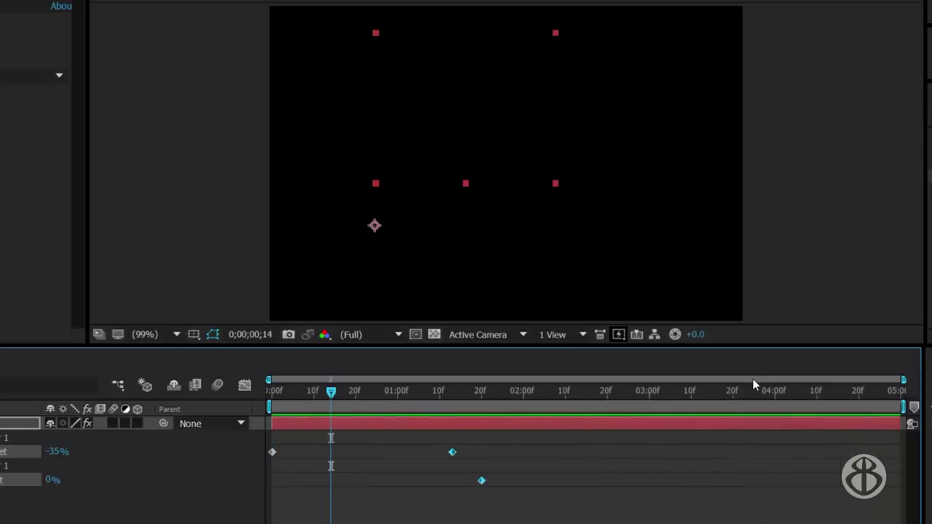
{"action": "left_click_drag", "start_coordinate": [335, 402], "coordinate": [848, 415]}
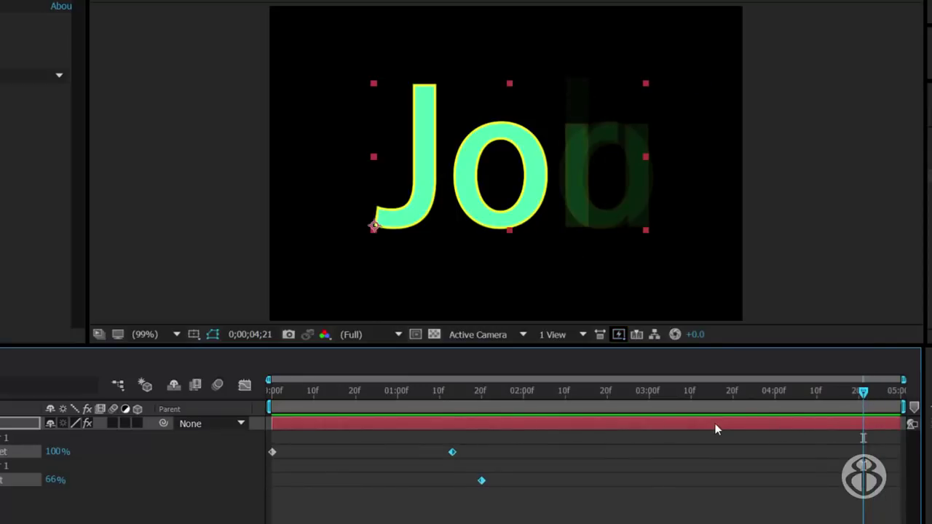
Drag the last Start keyframe earlier, temporarily shifting the layer bar to reach it.
{"action": "left_click_drag", "start_coordinate": [710, 422], "coordinate": [500, 423]}
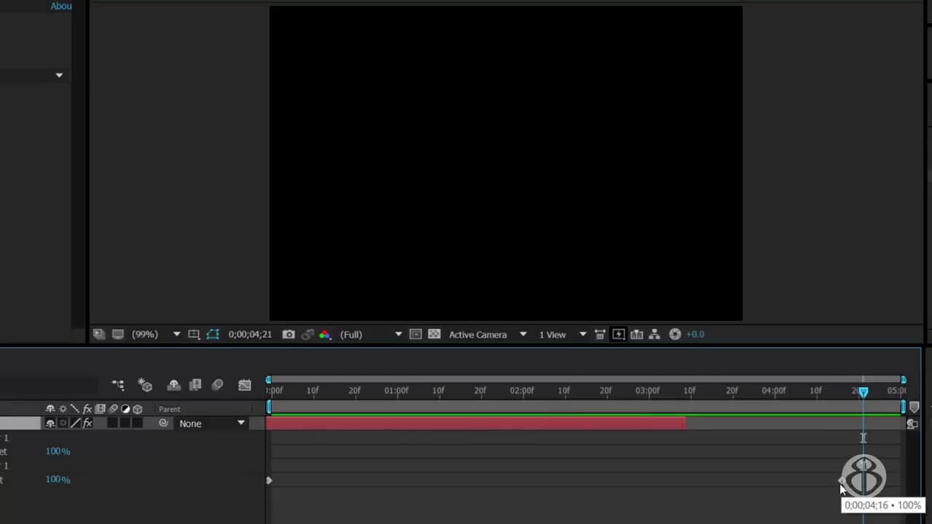
{"action": "left_click_drag", "start_coordinate": [842, 488], "coordinate": [488, 496]}
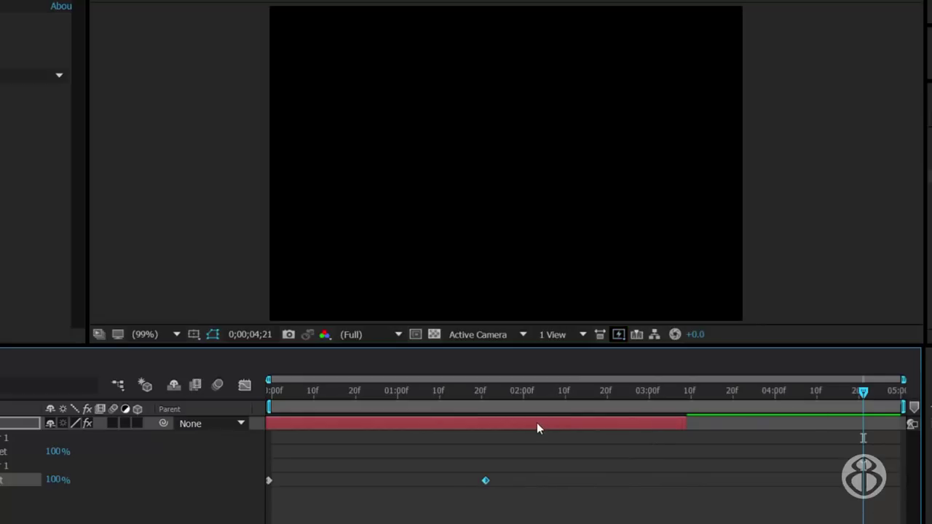
{"action": "left_click_drag", "start_coordinate": [537, 423], "coordinate": [743, 416]}
Rewind and play back until Joe is fully decoded, then hide properties and deselect.
{"action": "left_click_drag", "start_coordinate": [330, 390], "coordinate": [248, 391]}
{"action": "key", "text": "space"}
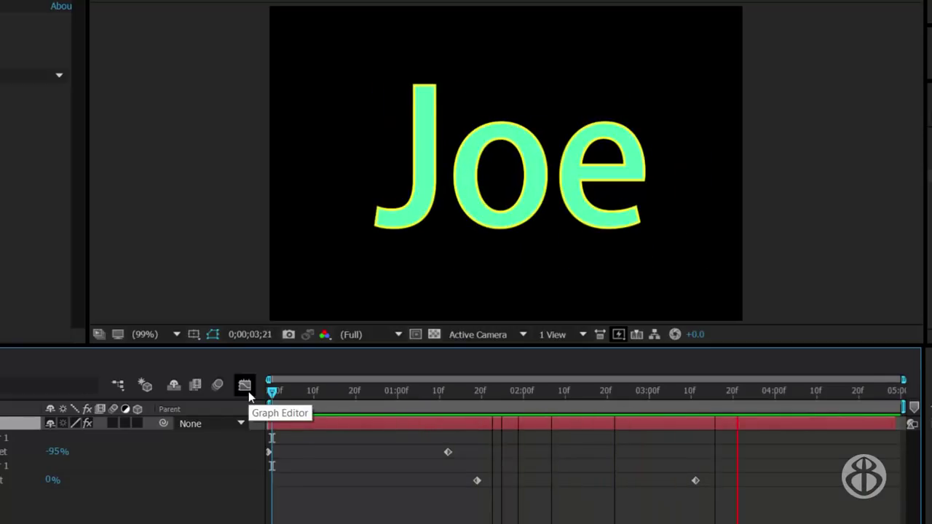
{"action": "key", "text": "space"}
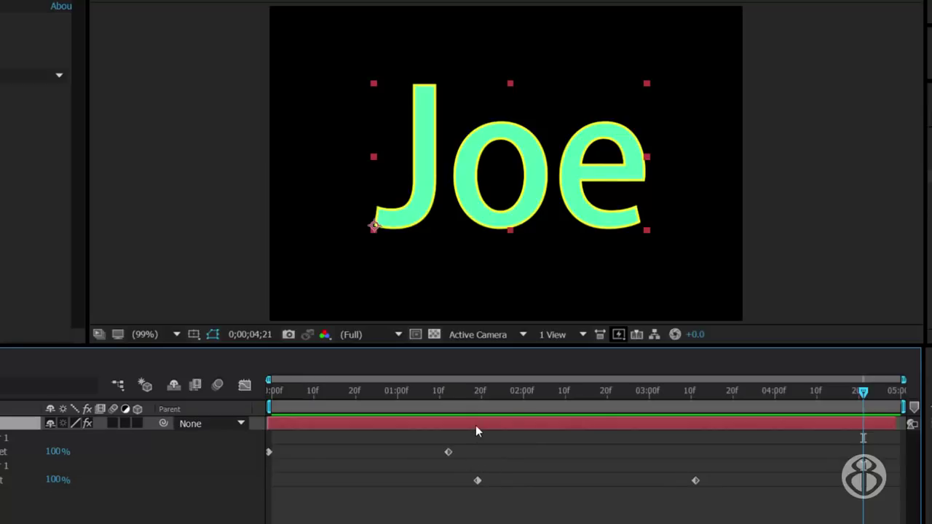
{"action": "key", "text": "u"}
{"action": "left_click", "coordinate": [202, 484]}
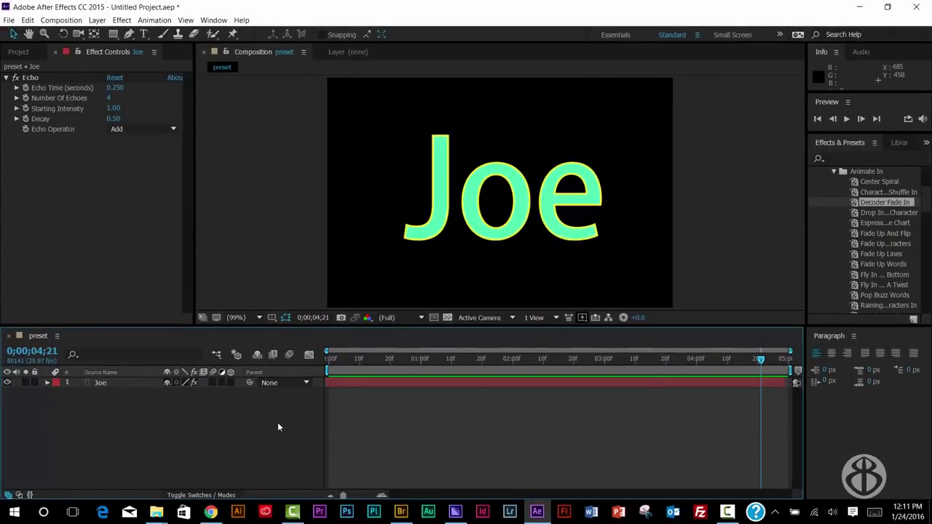
Create a solid named 'background' via Layer > New > Solid and move it below Joe.
{"action": "left_click", "coordinate": [97, 19]}
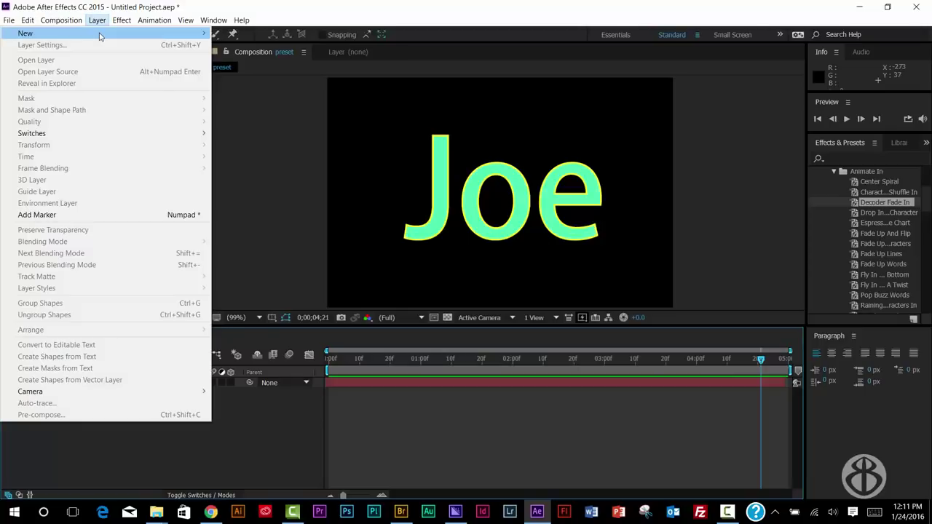
{"action": "mouse_move", "coordinate": [102, 34]}
{"action": "left_click", "coordinate": [237, 44]}
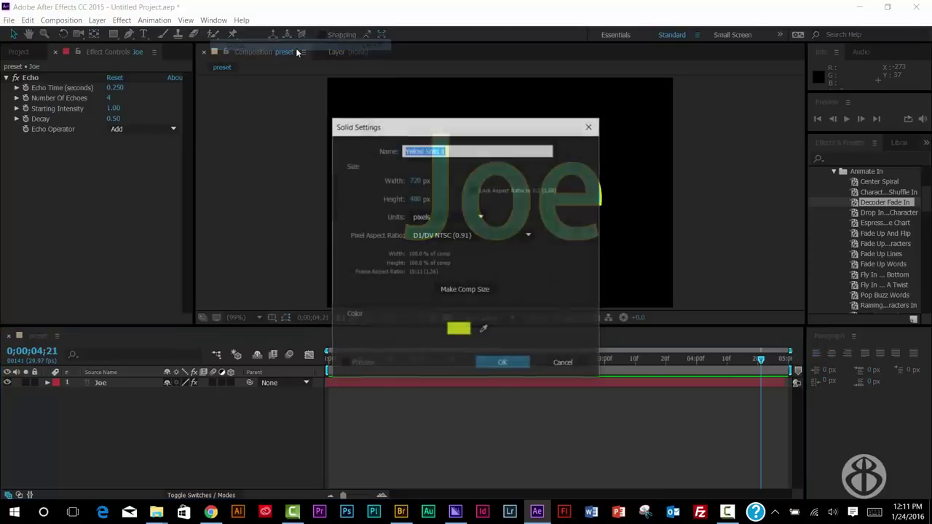
{"action": "type", "text": "backg"}
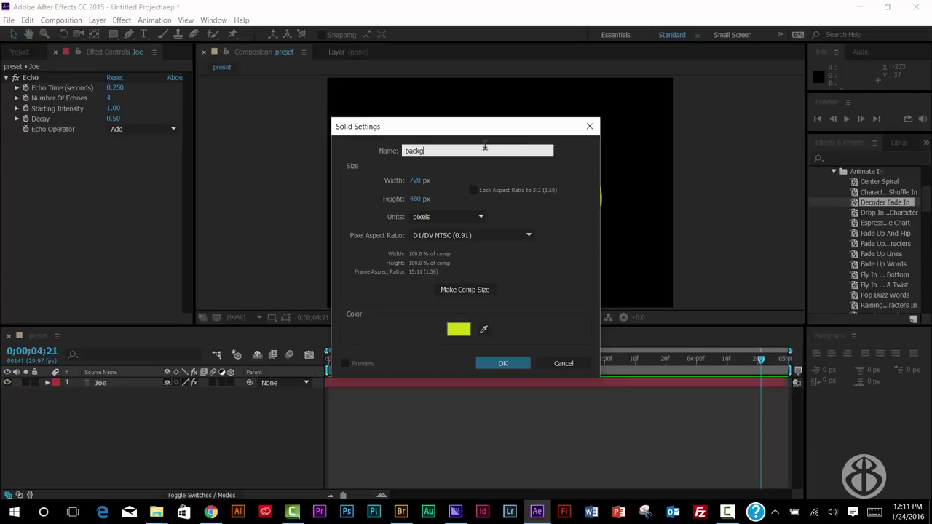
{"action": "type", "text": "round"}
{"action": "key", "text": "Return"}
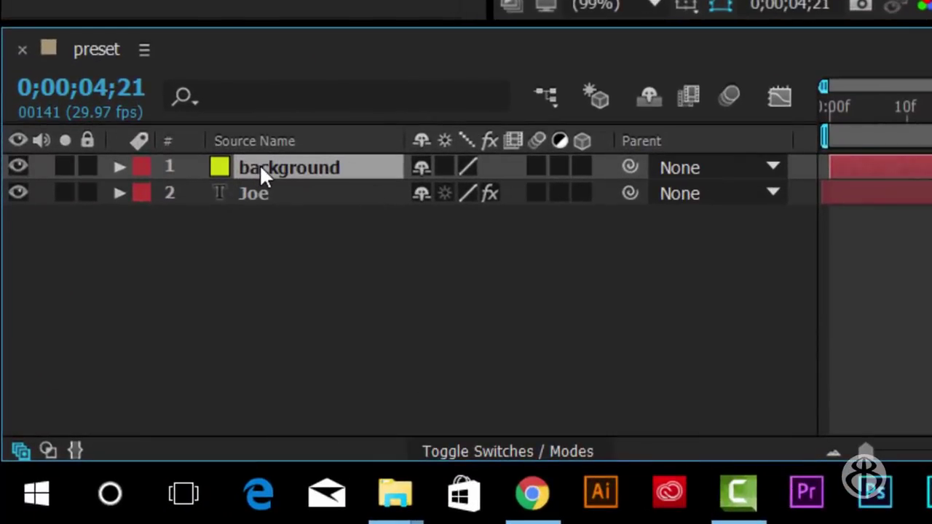
{"action": "left_click_drag", "start_coordinate": [259, 163], "coordinate": [273, 208]}
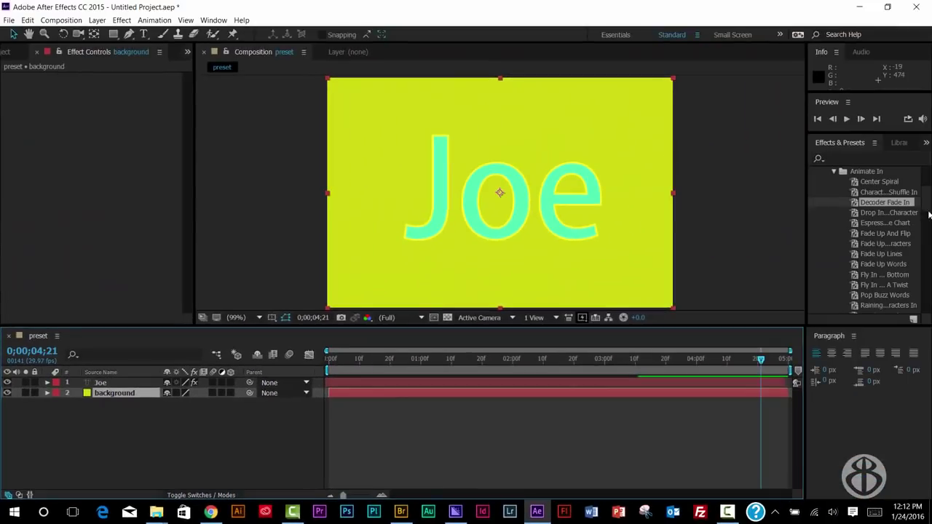
Collapse Animate In, go up to Presets, and open the Backgrounds folder in Bridge.
{"action": "left_click", "coordinate": [834, 172]}
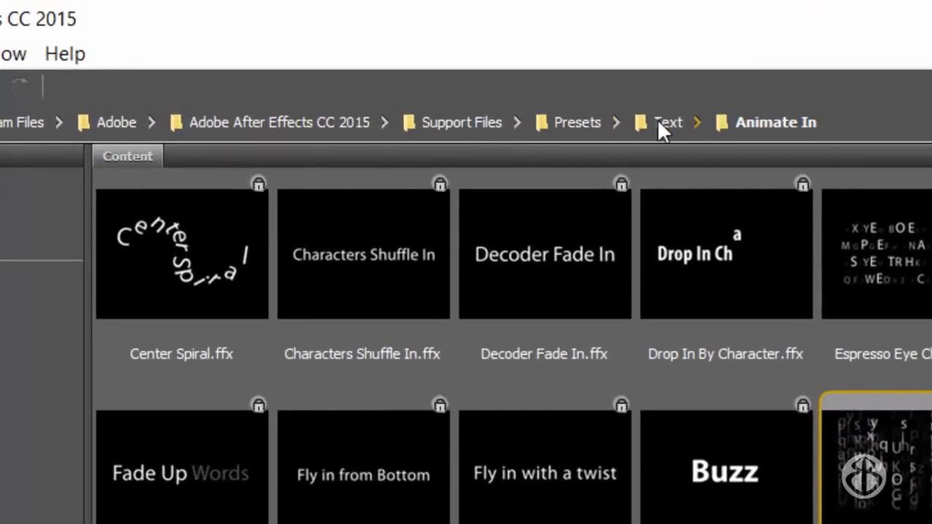
{"action": "left_click", "coordinate": [581, 121]}
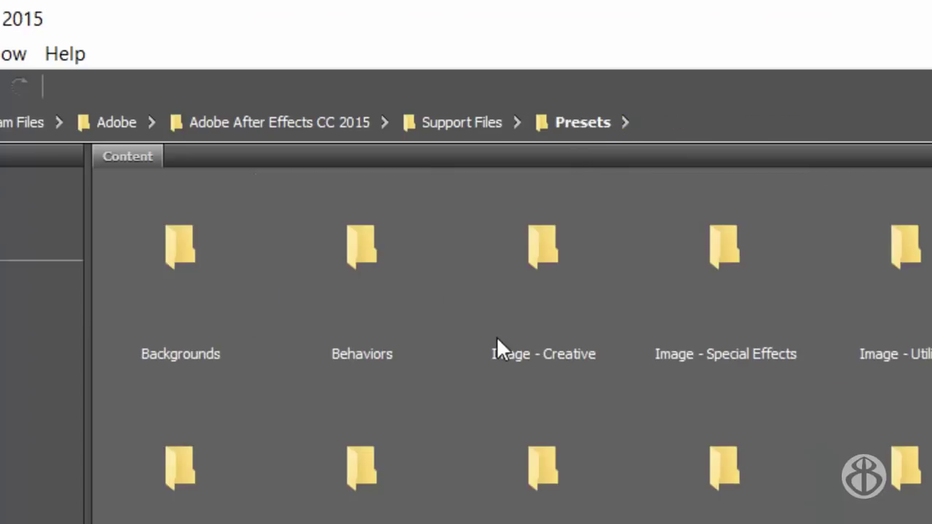
{"action": "double_click", "coordinate": [182, 246]}
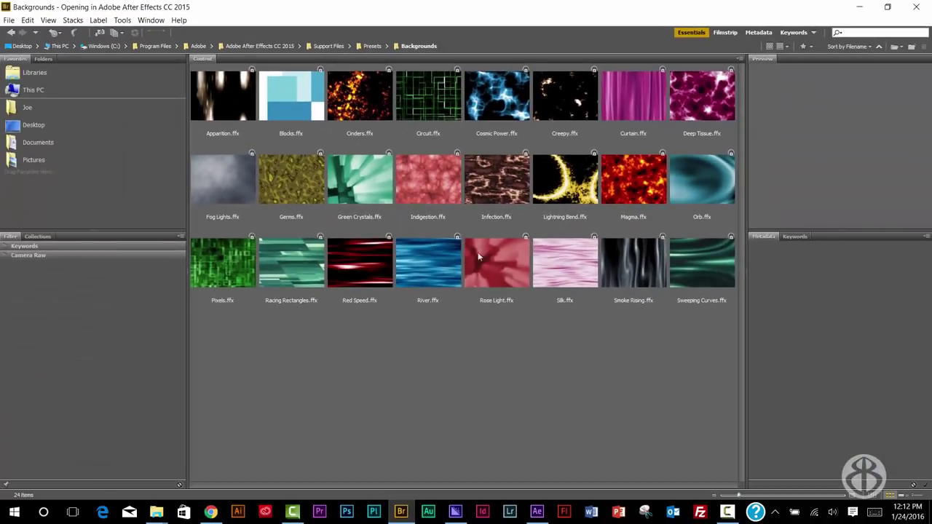
Drag the River preset from Animation Presets > Backgrounds onto the background layer.
{"action": "left_click", "coordinate": [422, 272]}
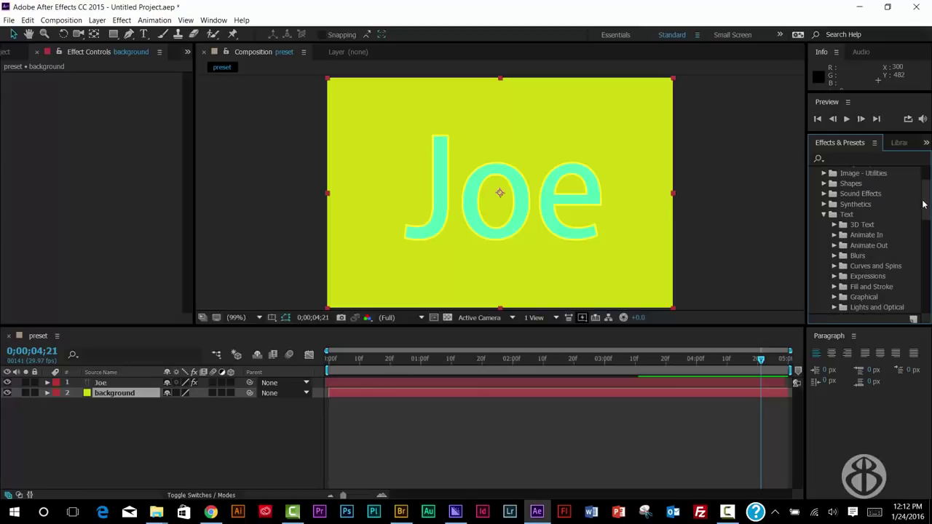
{"action": "left_click", "coordinate": [825, 215]}
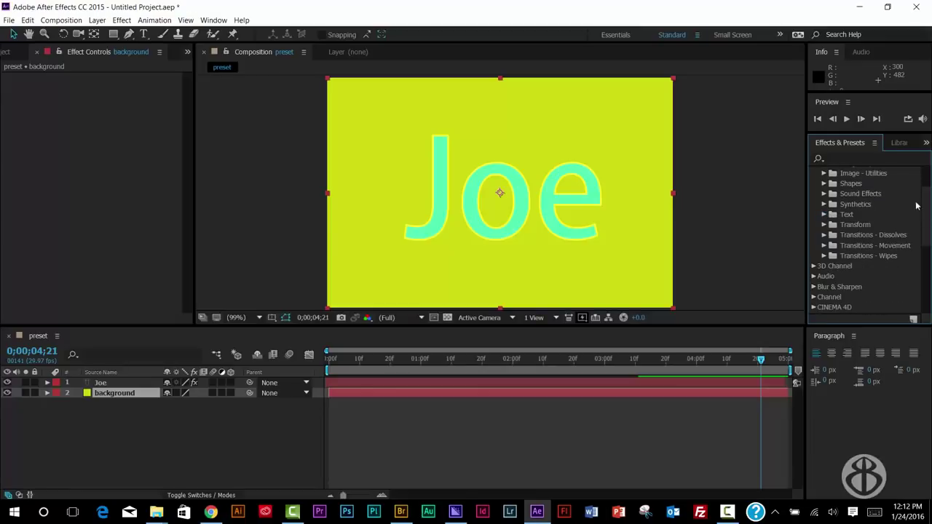
{"action": "left_click_drag", "start_coordinate": [925, 211], "coordinate": [920, 178]}
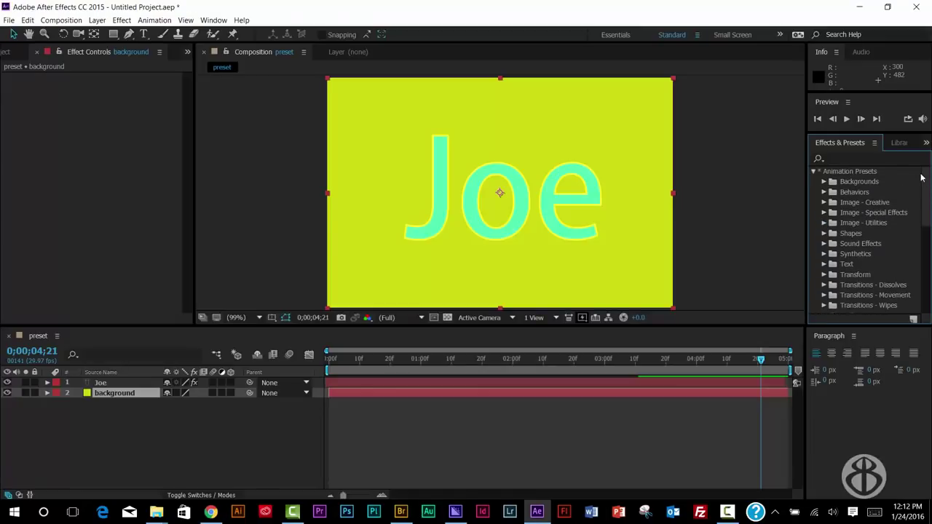
{"action": "left_click", "coordinate": [824, 182]}
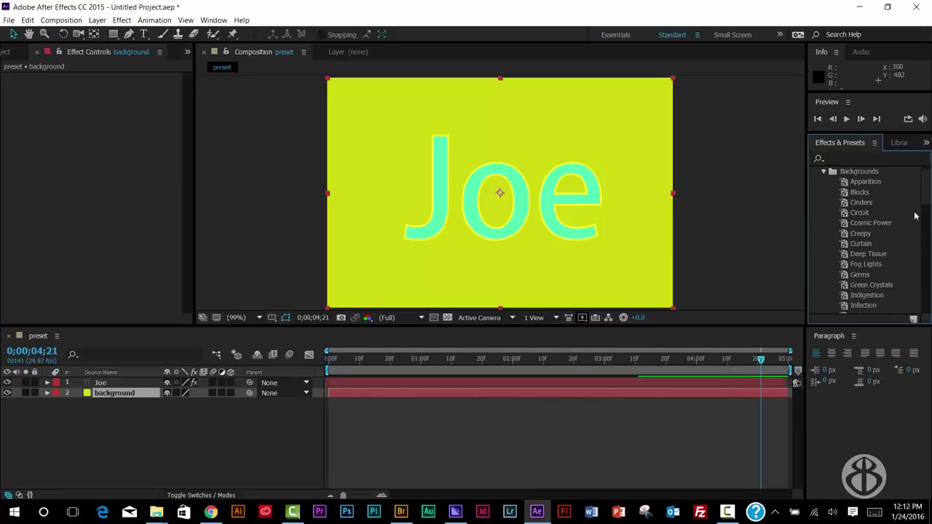
{"action": "scroll", "coordinate": [922, 194], "scroll_direction": "down", "scroll_amount": 4}
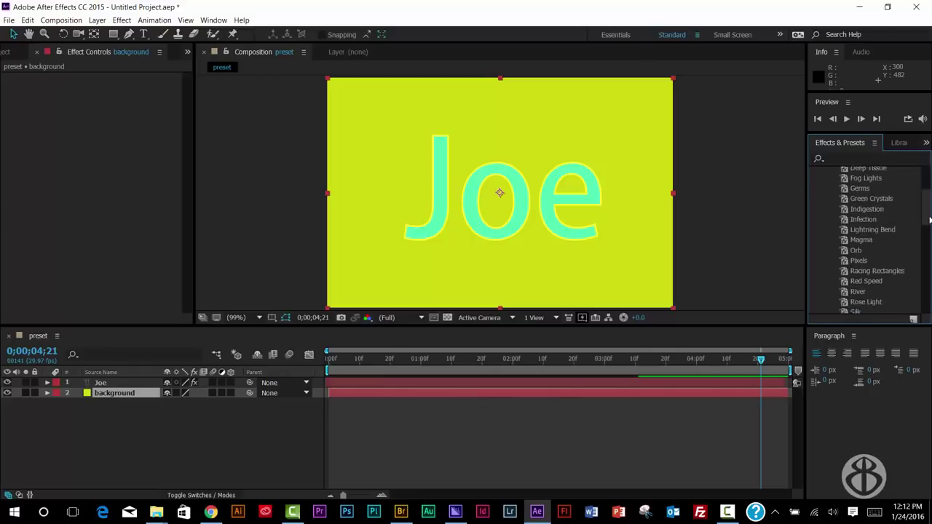
{"action": "left_click_drag", "start_coordinate": [855, 259], "coordinate": [119, 395]}
Rewind, scrub to watch Joe animate over the river, and select the background layer.
{"action": "key", "text": "Home"}
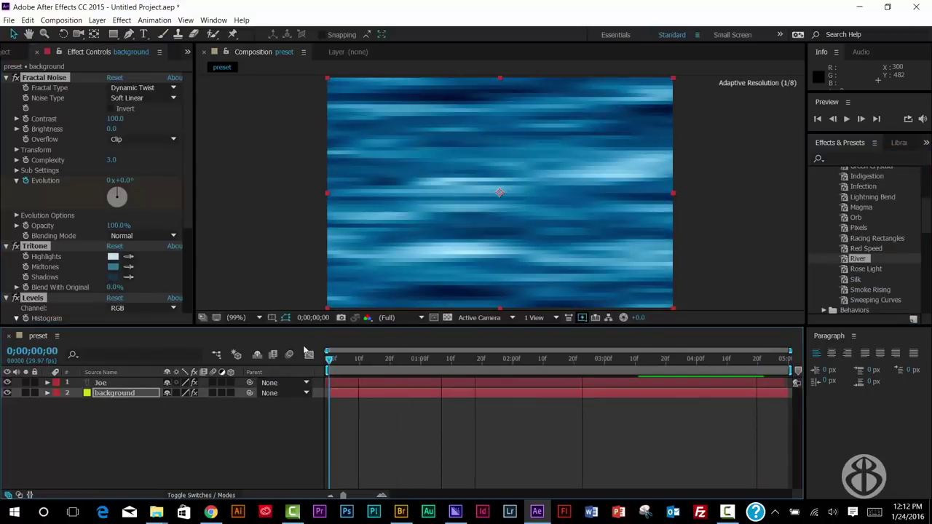
{"action": "left_click_drag", "start_coordinate": [329, 356], "coordinate": [653, 368]}
{"action": "scroll", "coordinate": [95, 219], "scroll_direction": "down", "scroll_amount": 5}
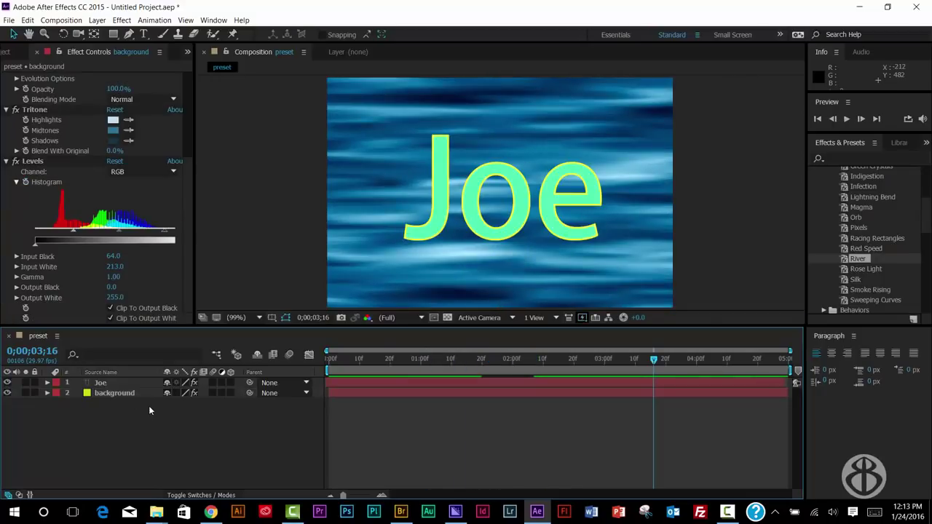
{"action": "left_click", "coordinate": [145, 393]}
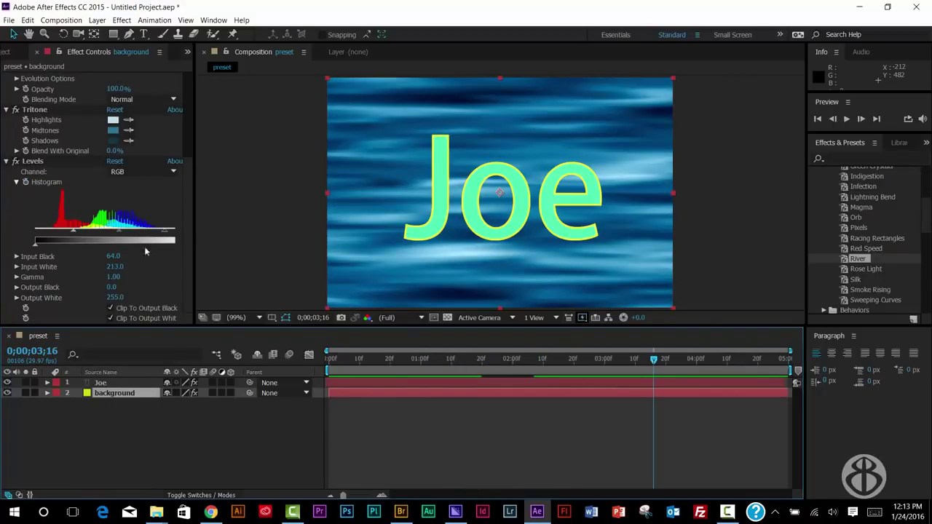
{"action": "left_click_drag", "start_coordinate": [187, 182], "coordinate": [191, 125]}
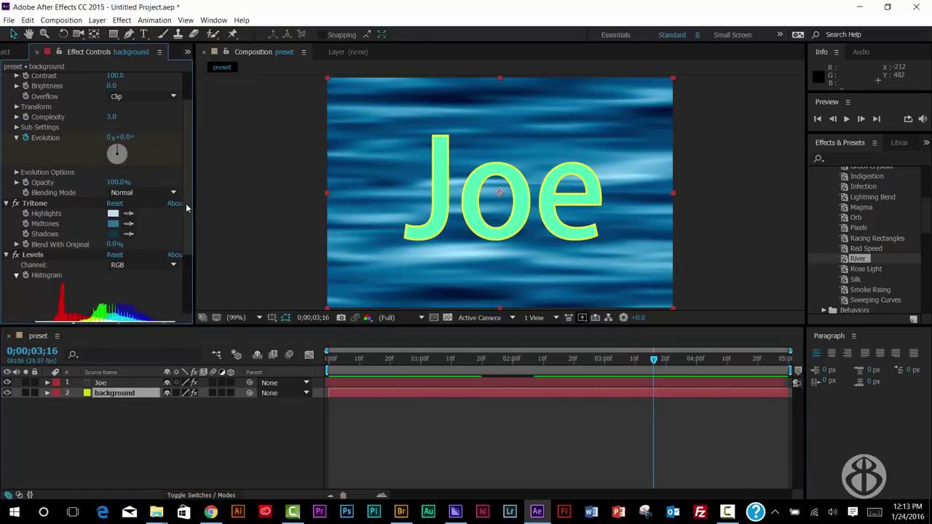
Set the Tritone Shadows colour to dark green.
{"action": "left_click", "coordinate": [113, 234]}
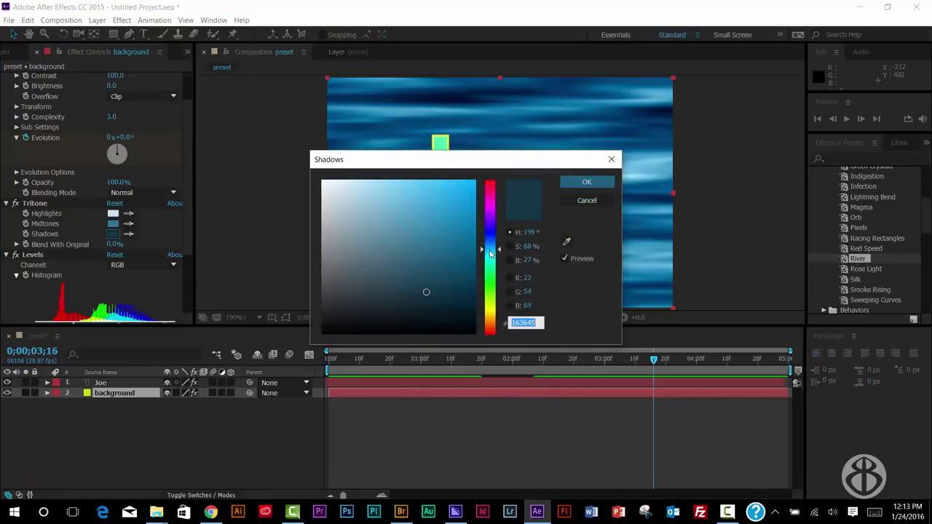
{"action": "left_click", "coordinate": [499, 271]}
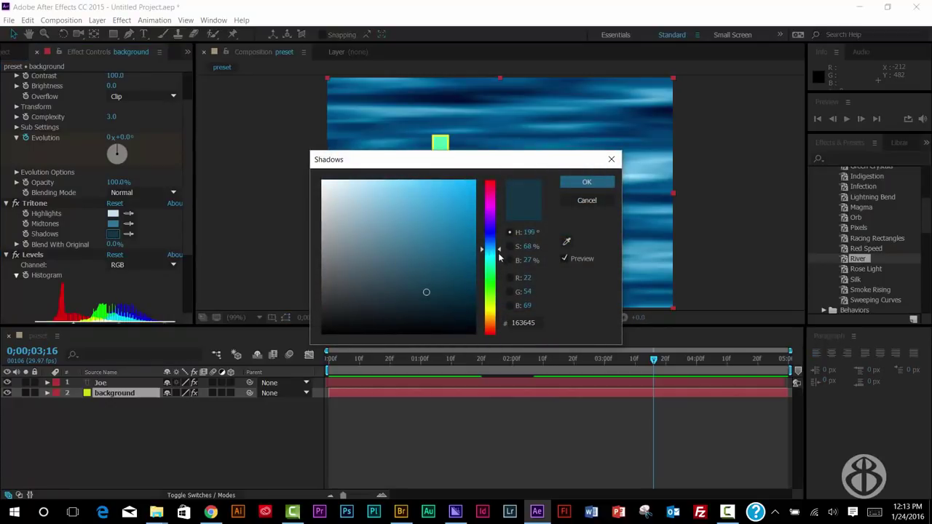
{"action": "left_click_drag", "start_coordinate": [499, 255], "coordinate": [499, 285]}
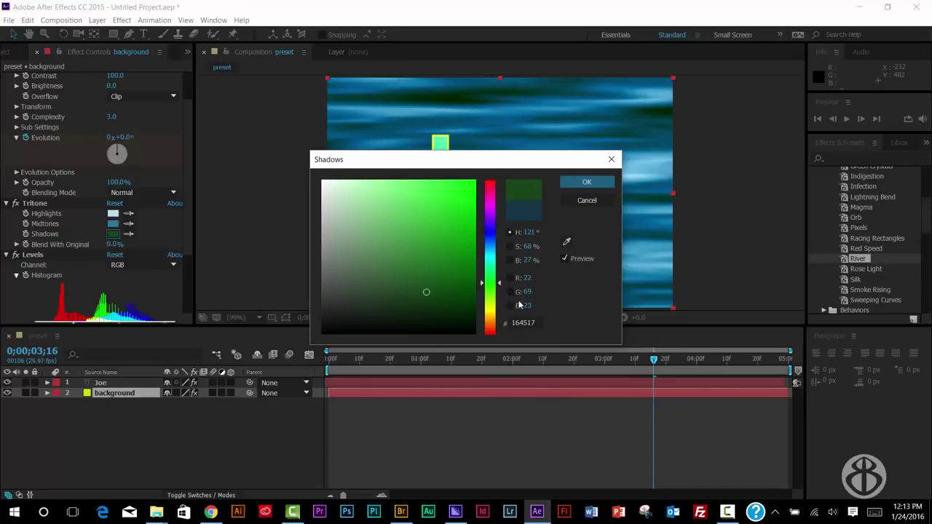
{"action": "left_click", "coordinate": [576, 182]}
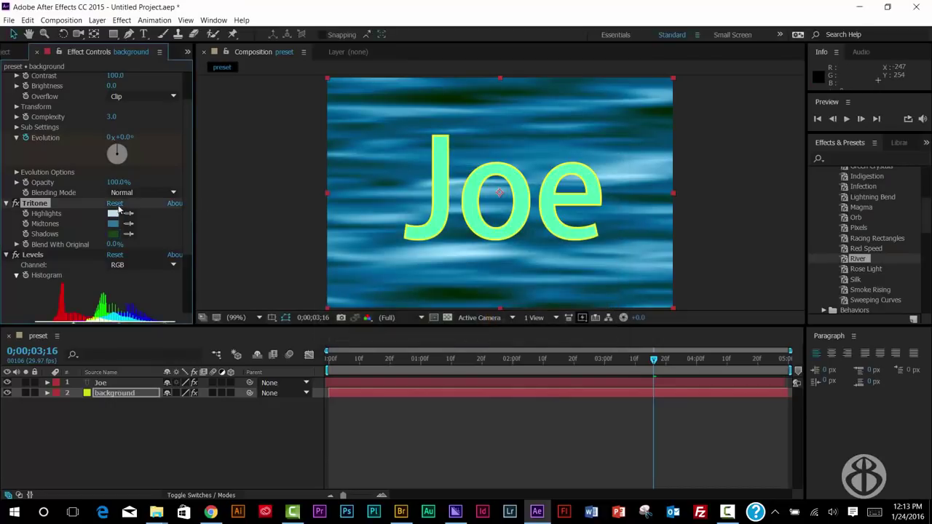
Set the Tritone Midtones colour to olive-yellow.
{"action": "left_click", "coordinate": [113, 224]}
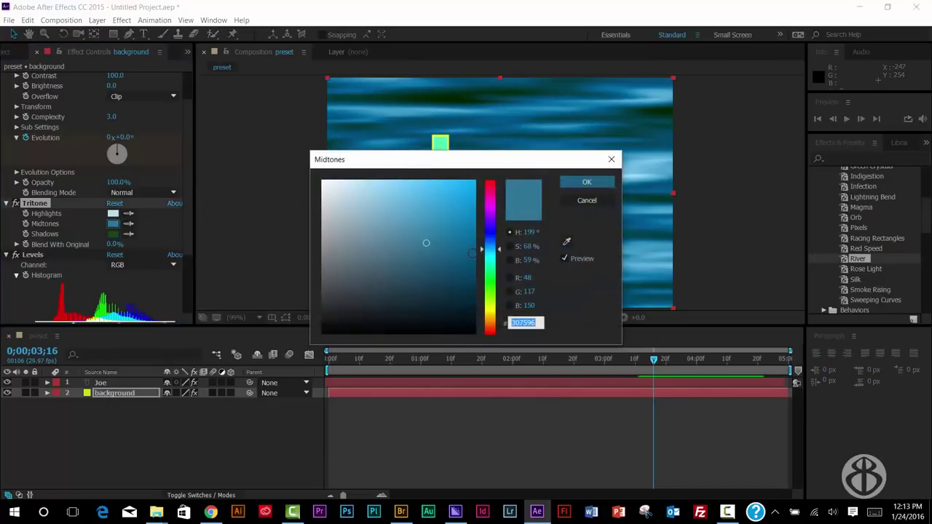
{"action": "left_click_drag", "start_coordinate": [482, 252], "coordinate": [487, 312]}
{"action": "left_click", "coordinate": [582, 184]}
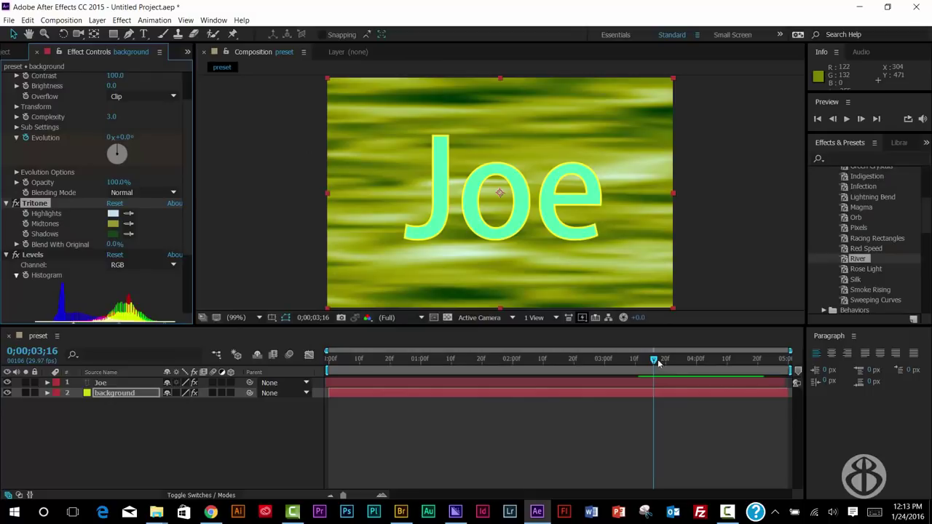
Rewind, reveal the background's keyframes with U, and drag the four Fractal Noise keyframes near the start.
{"action": "left_click_drag", "start_coordinate": [658, 362], "coordinate": [329, 359]}
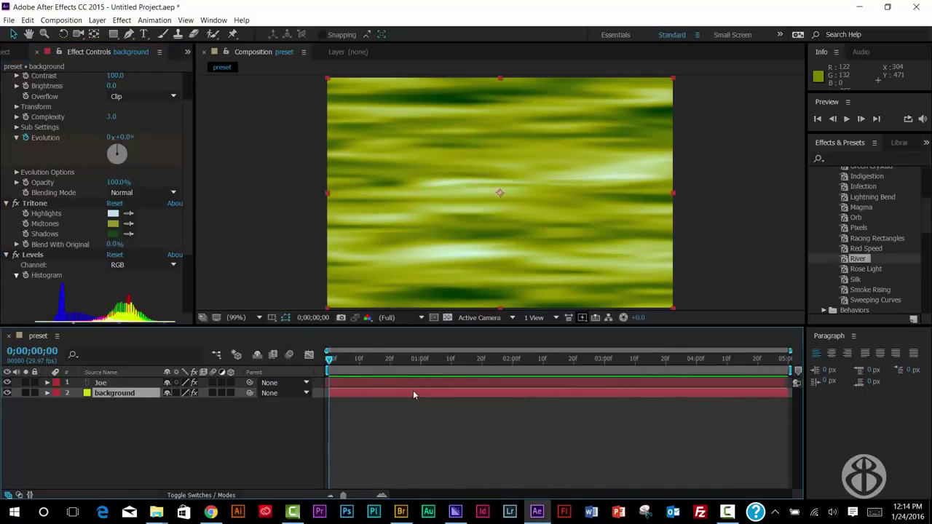
{"action": "key", "text": "u"}
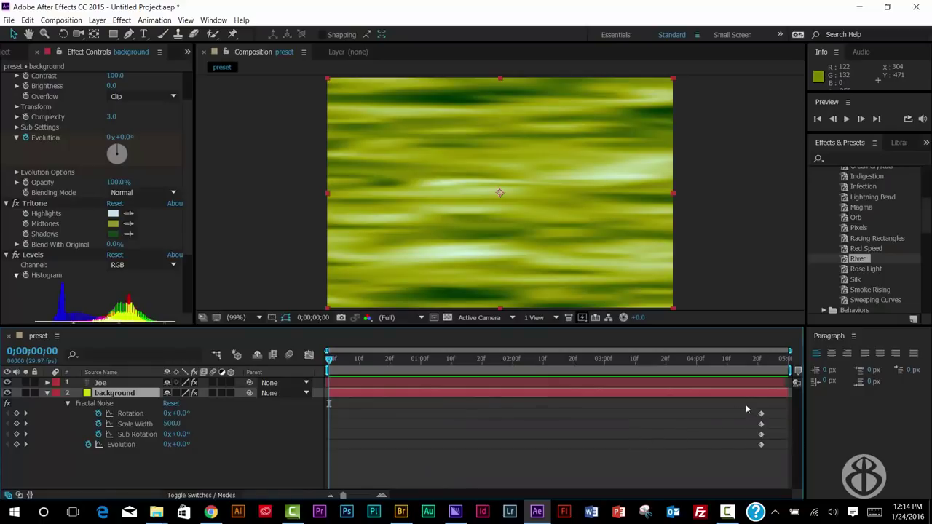
{"action": "left_click_drag", "start_coordinate": [749, 392], "coordinate": [349, 444]}
{"action": "key", "text": "space"}
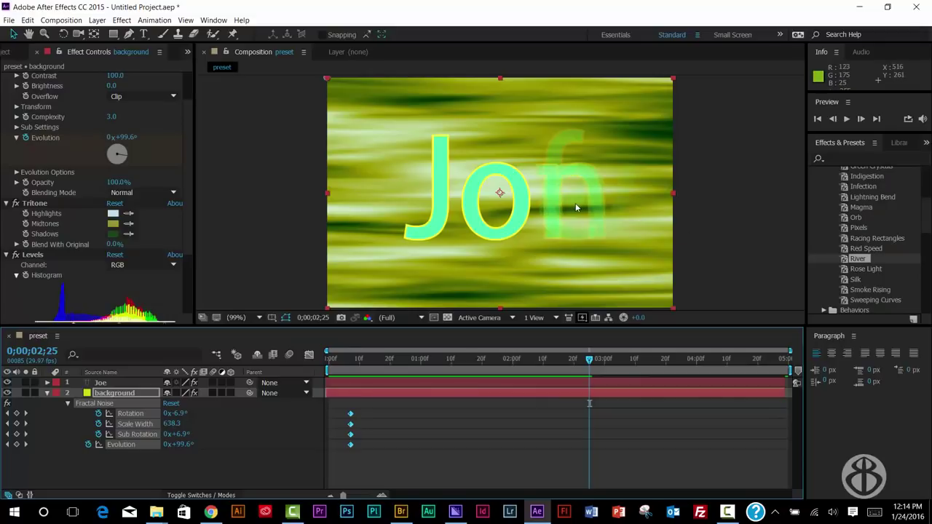
Add the preset composition to the Adobe Media Encoder queue.
{"action": "left_click", "coordinate": [9, 20]}
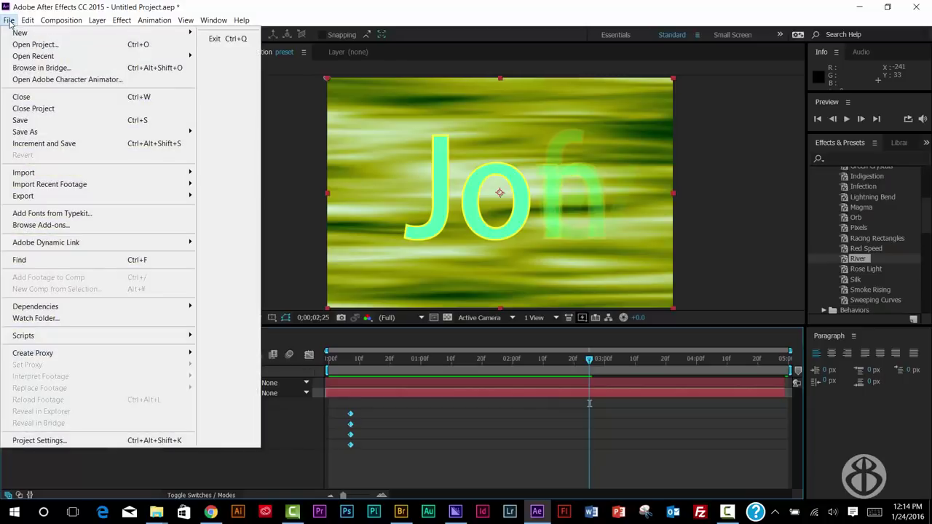
{"action": "mouse_move", "coordinate": [44, 198]}
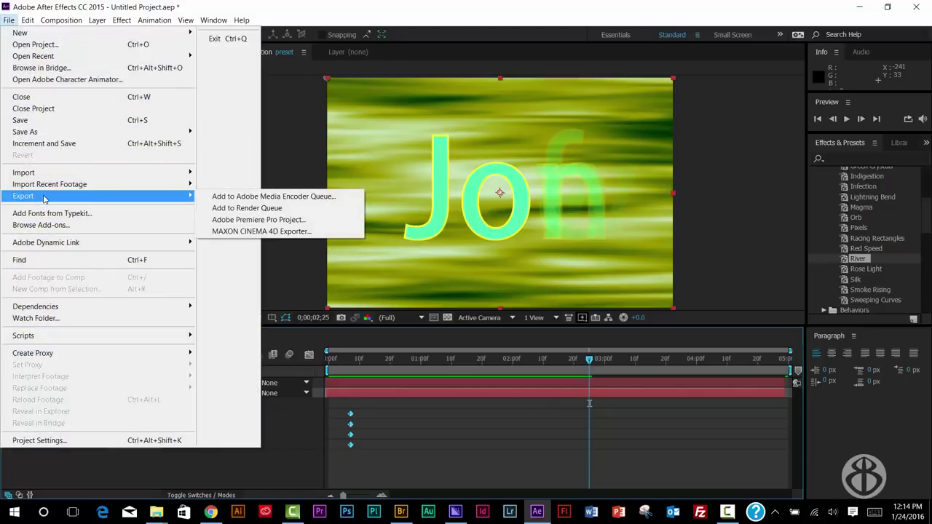
{"action": "left_click", "coordinate": [280, 197]}
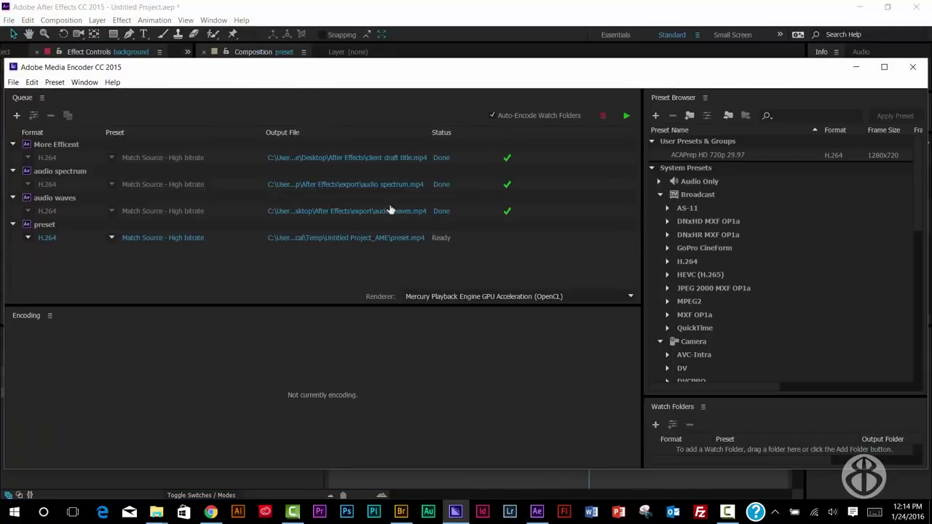
Save the queued output as preset.mp4 in Desktop\After Effects\export.
{"action": "left_click", "coordinate": [361, 241]}
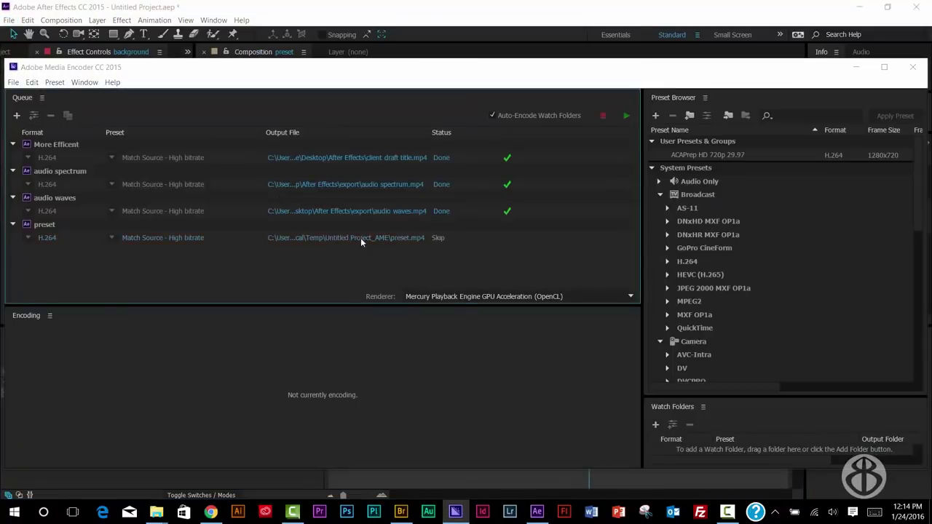
{"action": "left_click", "coordinate": [361, 241]}
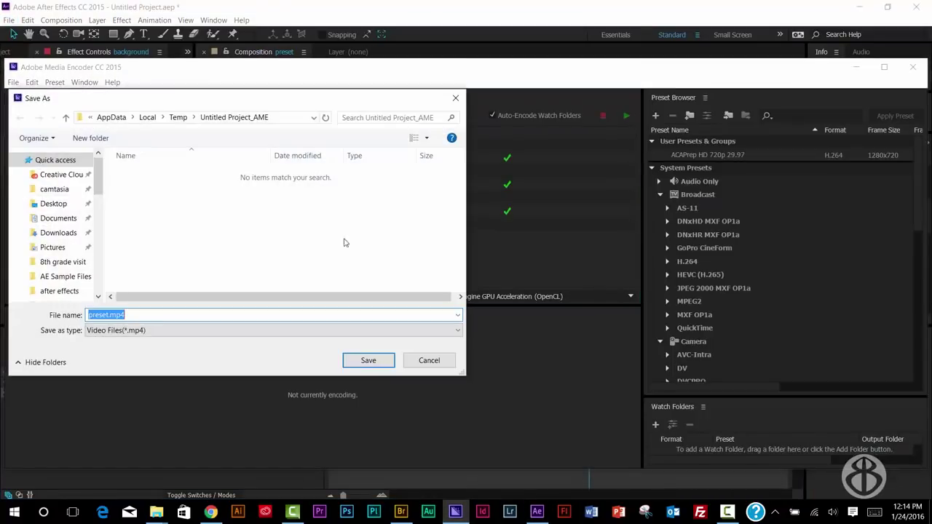
{"action": "left_click", "coordinate": [61, 206]}
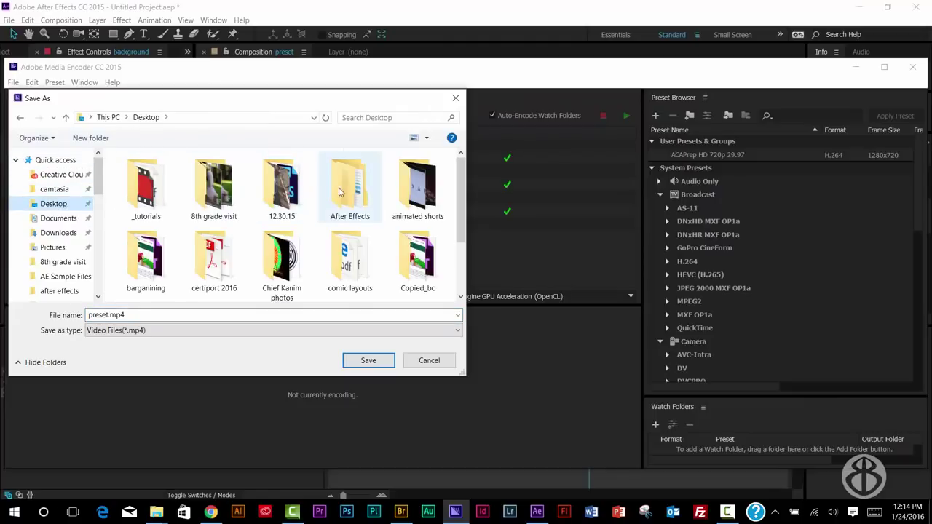
{"action": "double_click", "coordinate": [216, 186]}
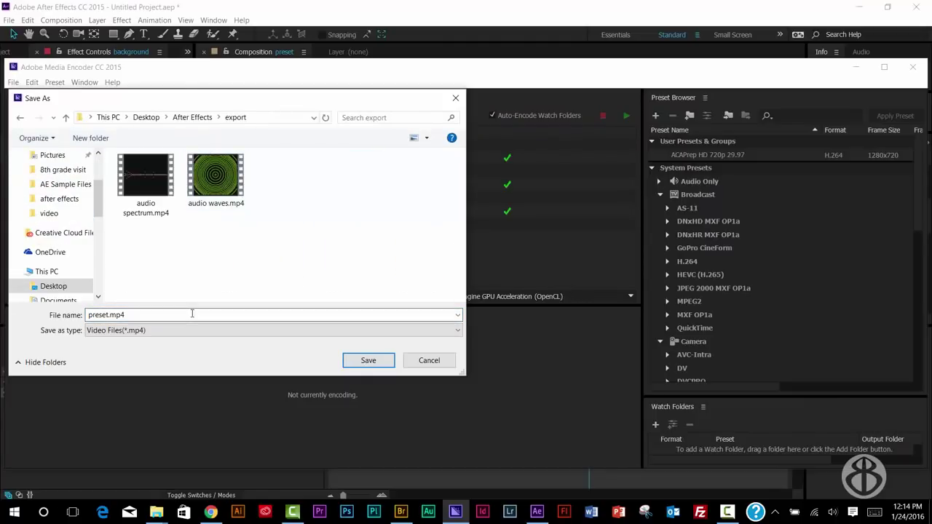
{"action": "left_click", "coordinate": [377, 361]}
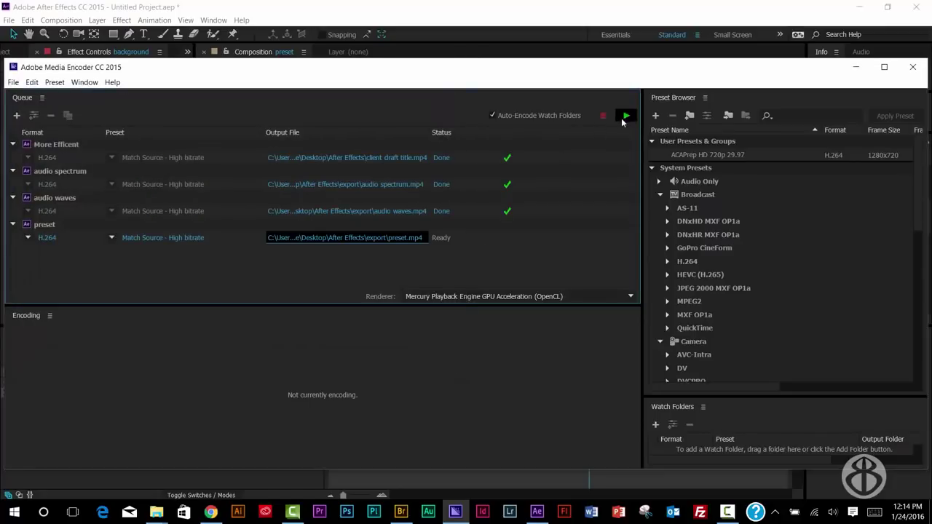